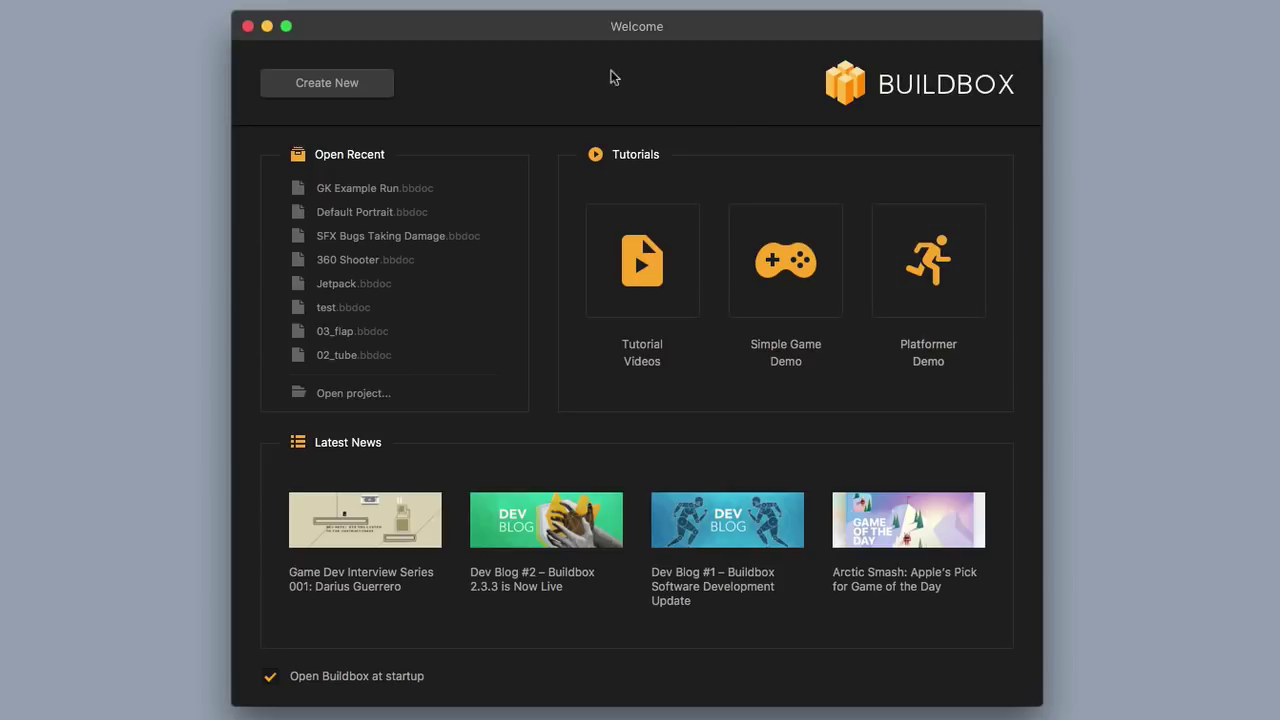
click(372, 83)
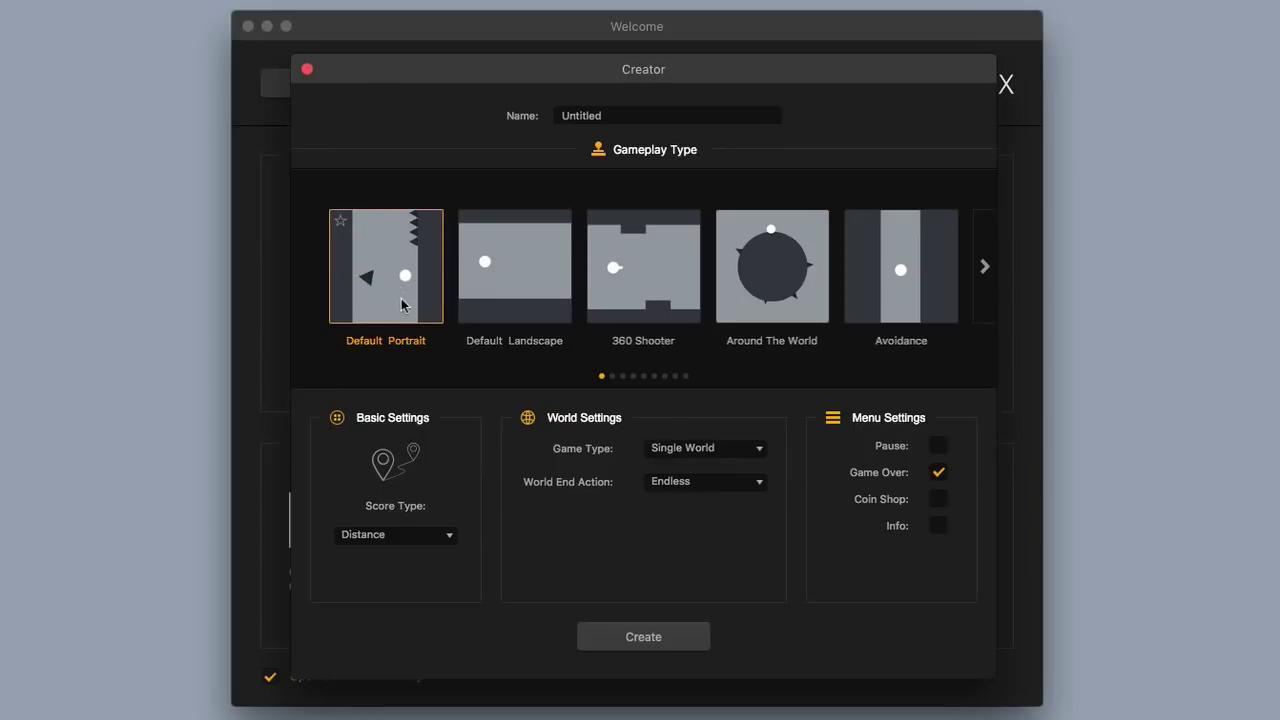
click(987, 283)
click(308, 267)
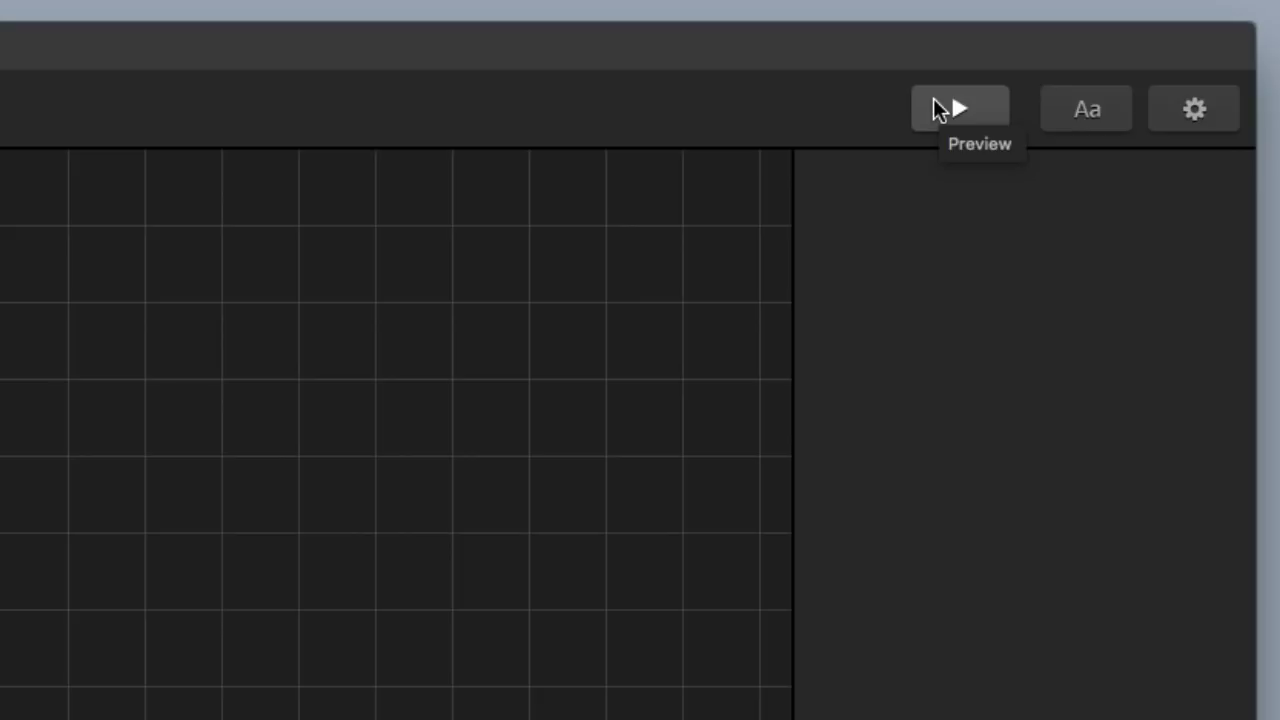
Run the Default Portrait game in a 1136x640 iPhone5 preview window.
click(938, 110)
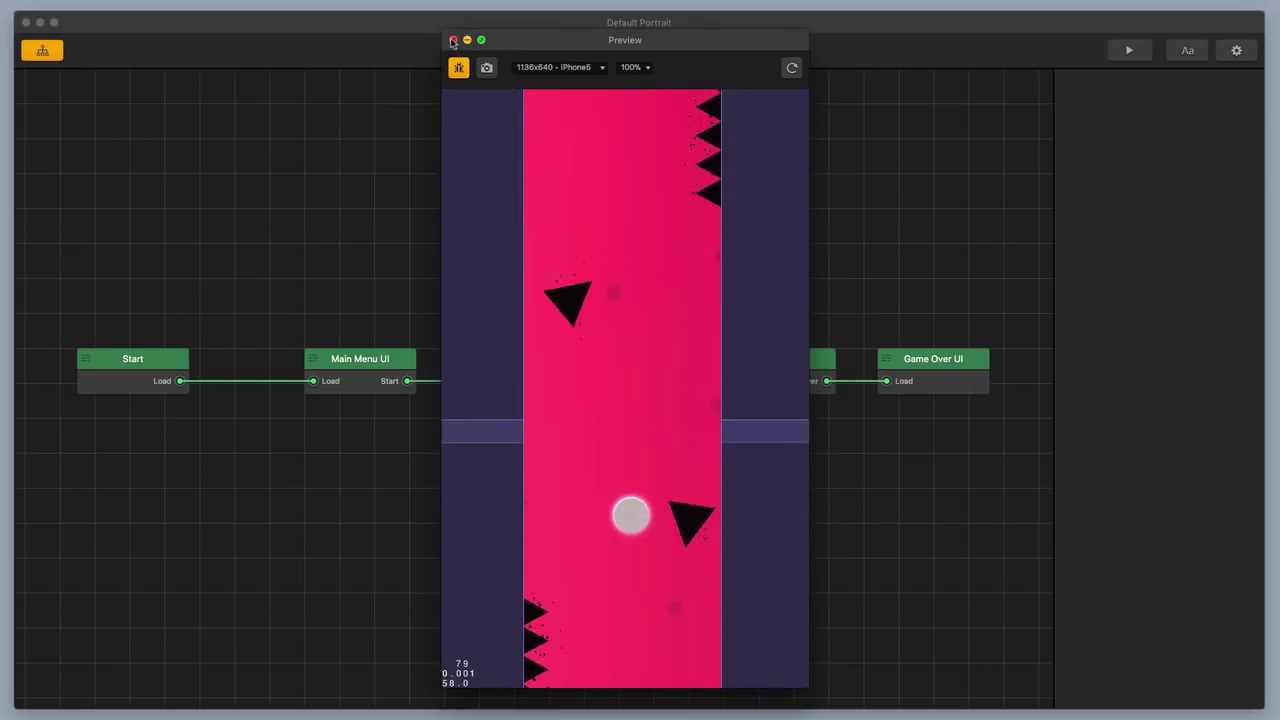
Close the preview and set the World's Forced Movement to Min 40, Max 40, Increase 0.
click(452, 40)
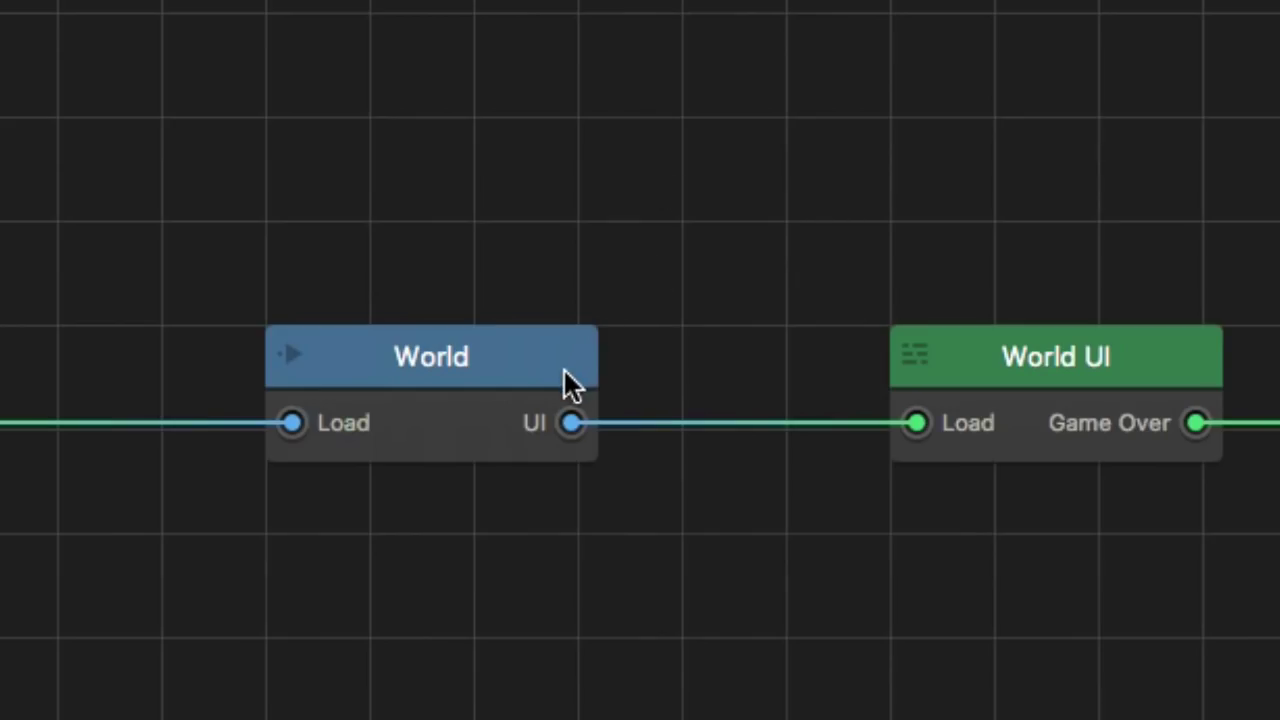
click(565, 378)
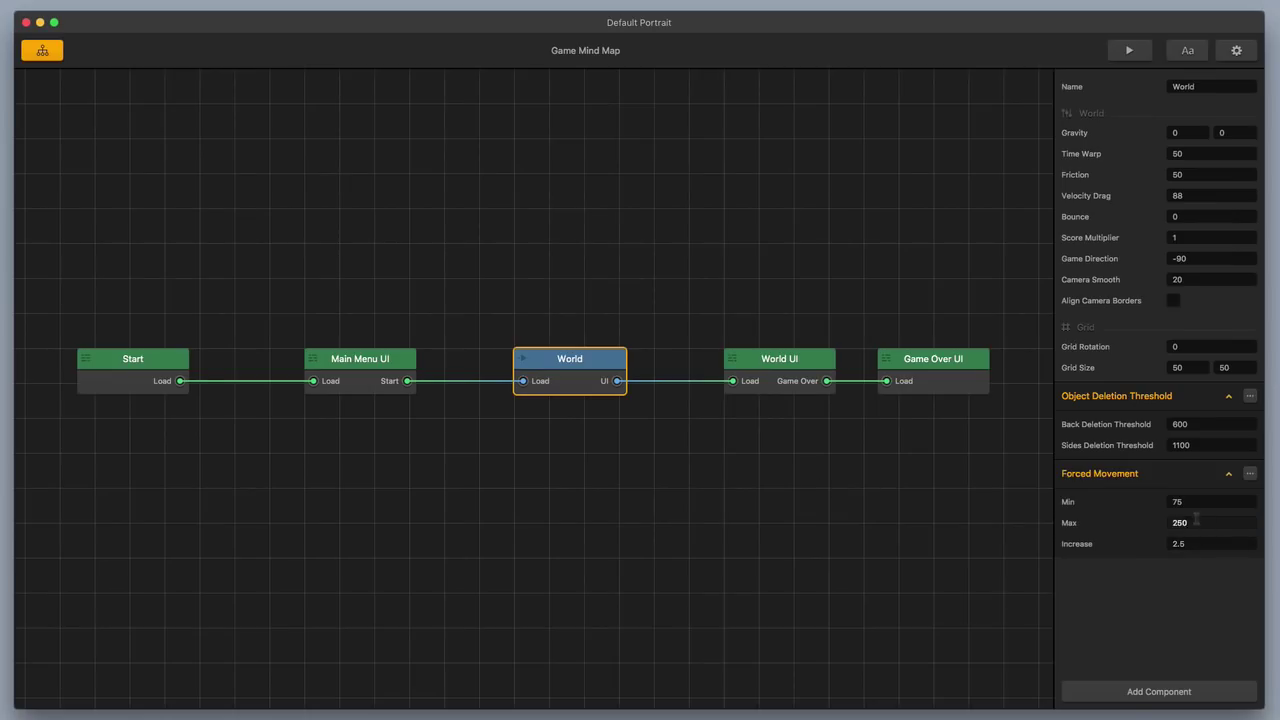
click(1194, 507)
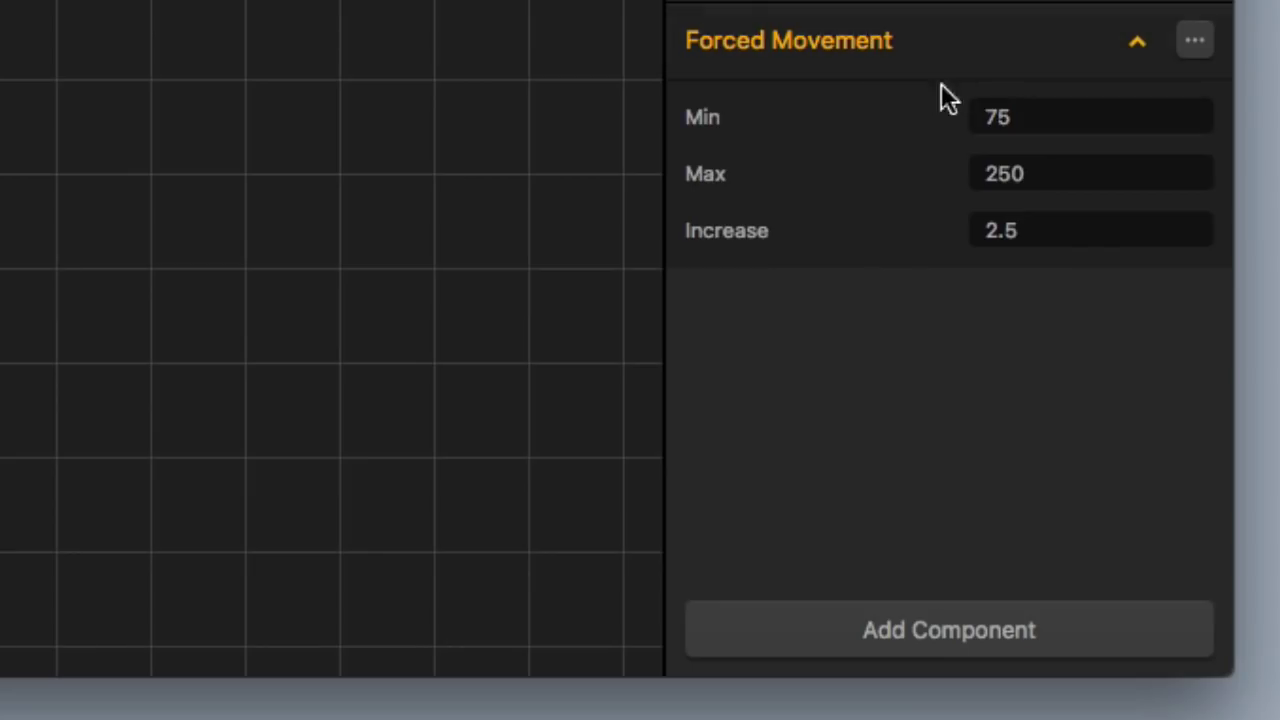
click(1016, 117)
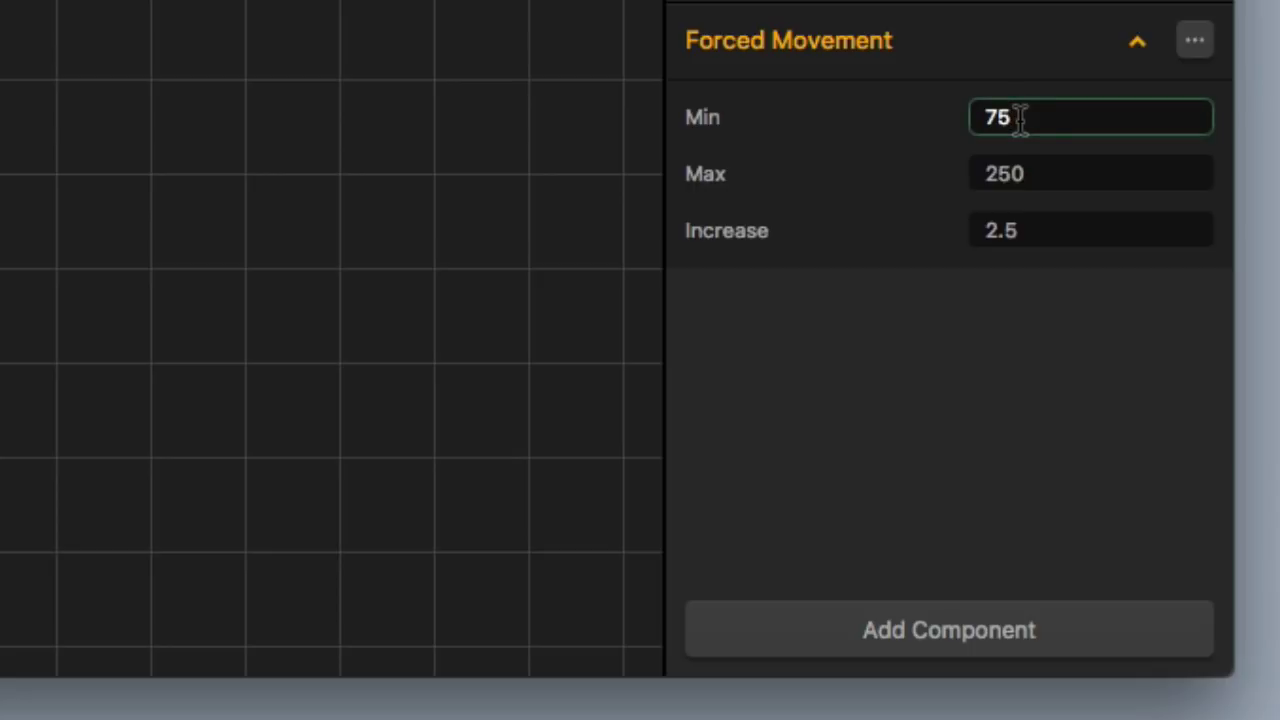
key(BackSpace)
key(BackSpace)
text(40)
key(Tab)
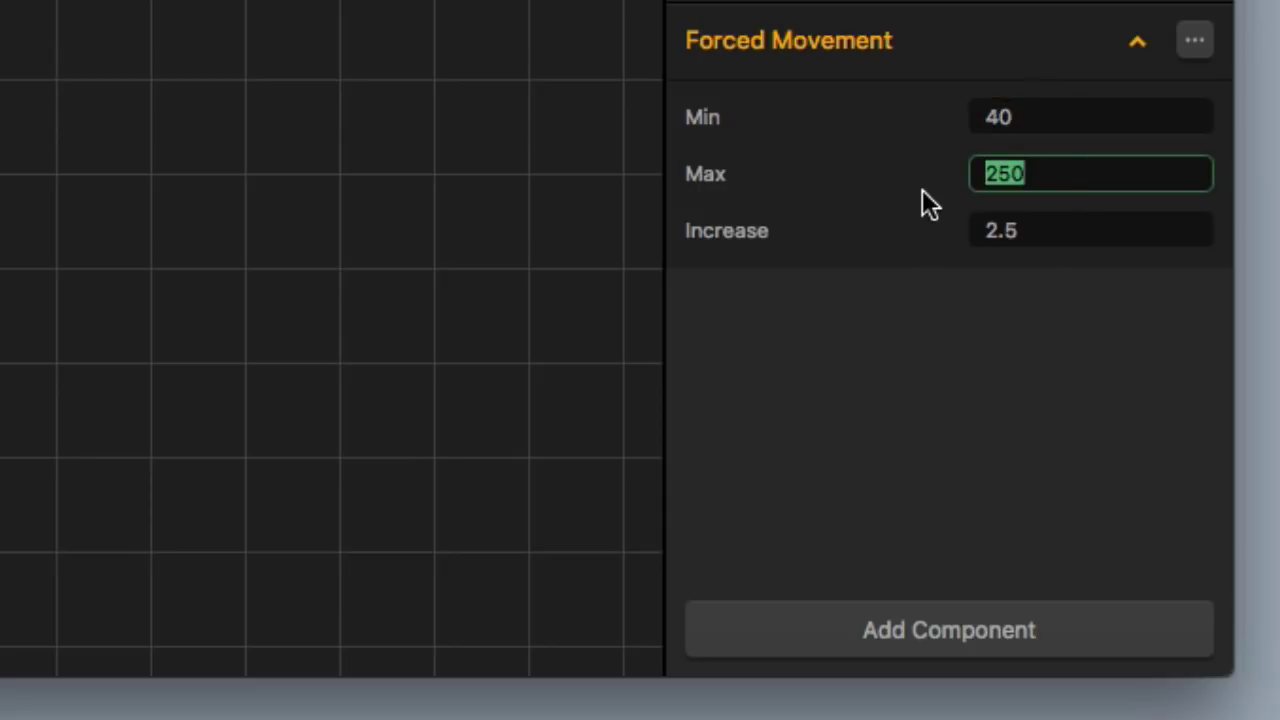
text(40)
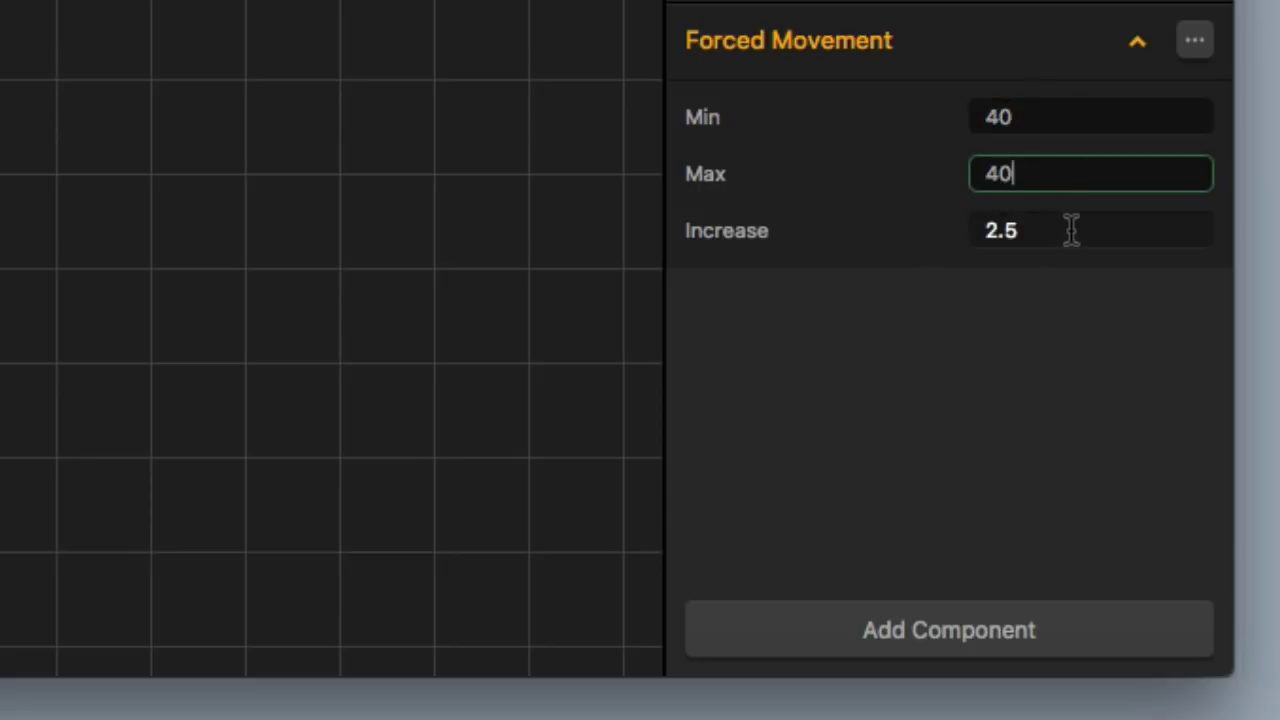
key(Tab)
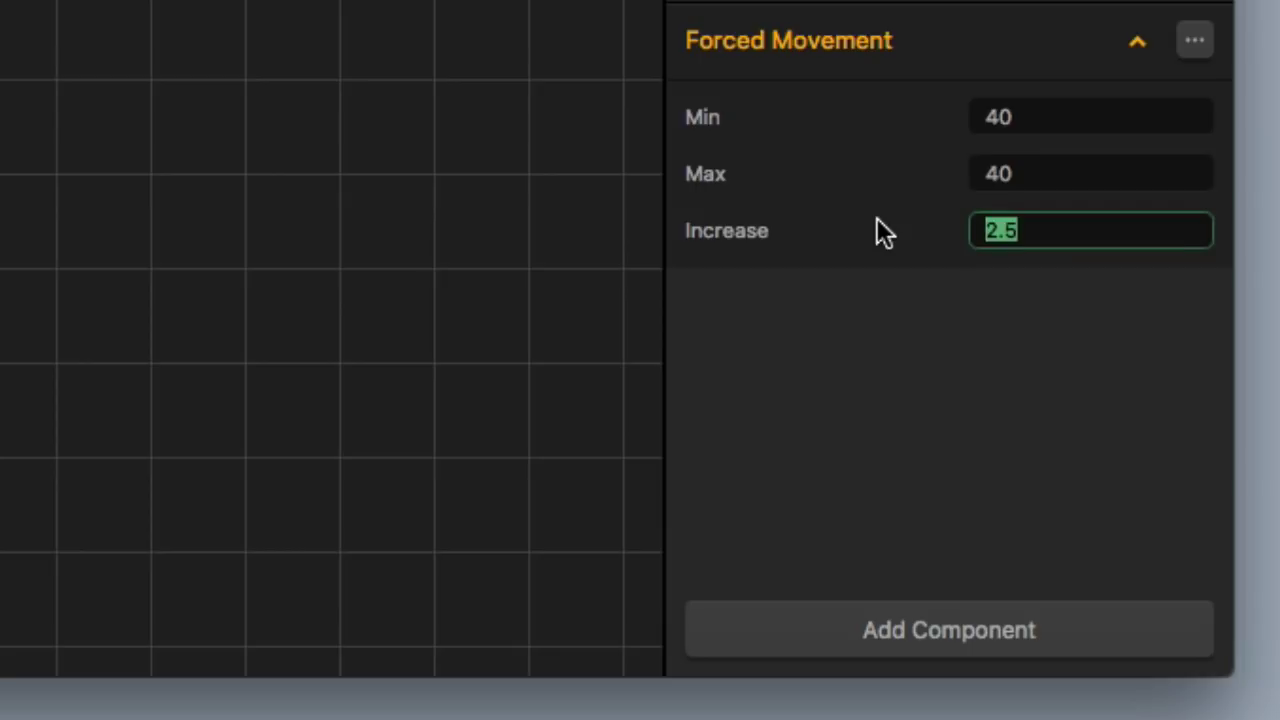
text(0)
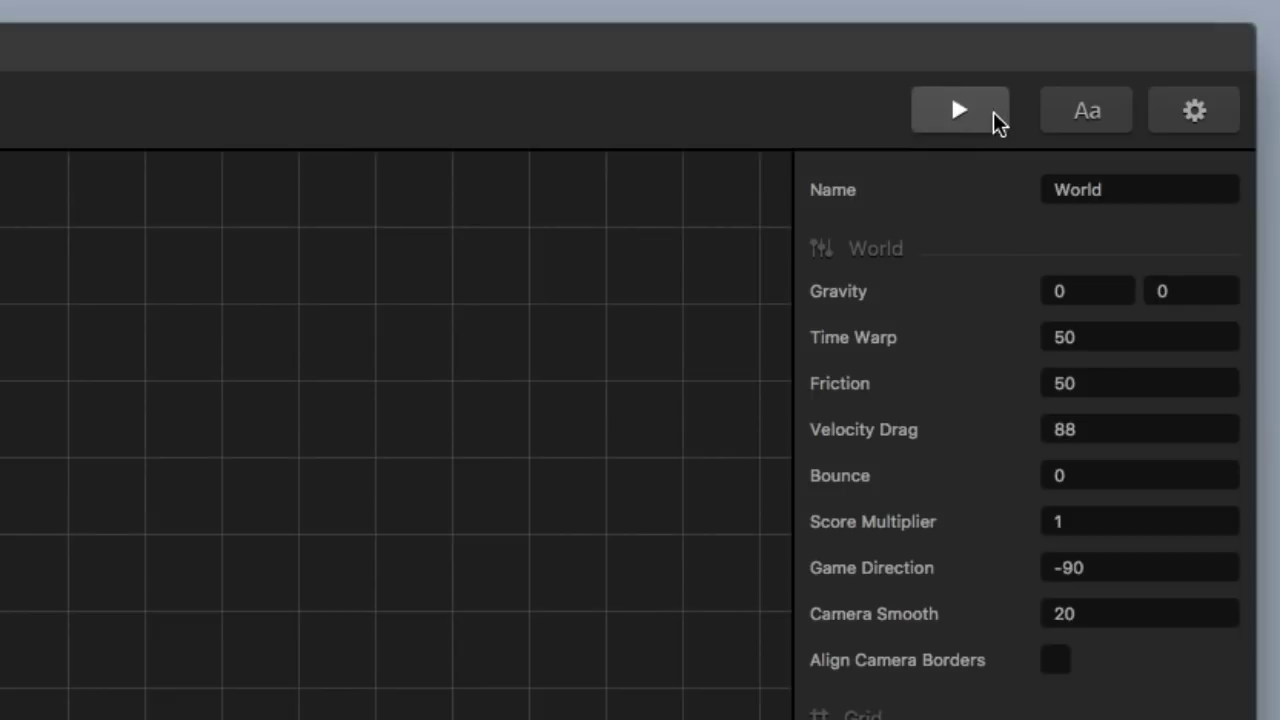
Preview the game at the slower constant speed, then close the preview.
click(964, 110)
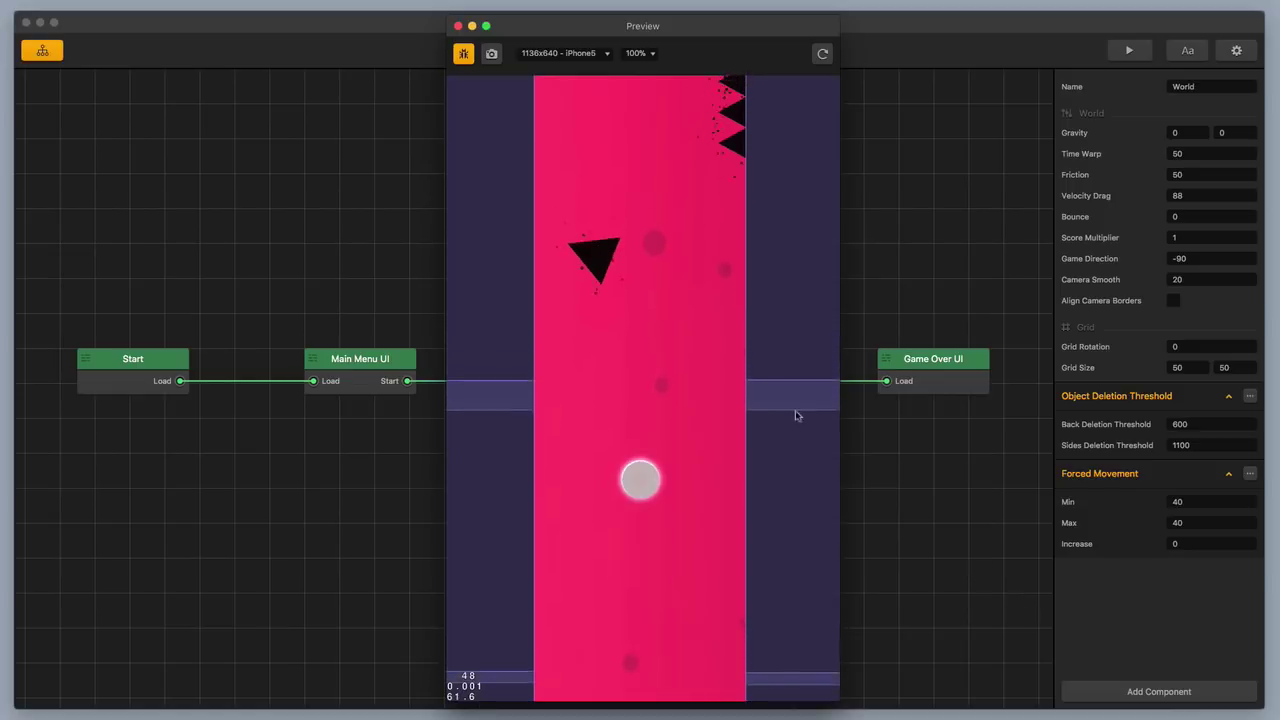
click(458, 26)
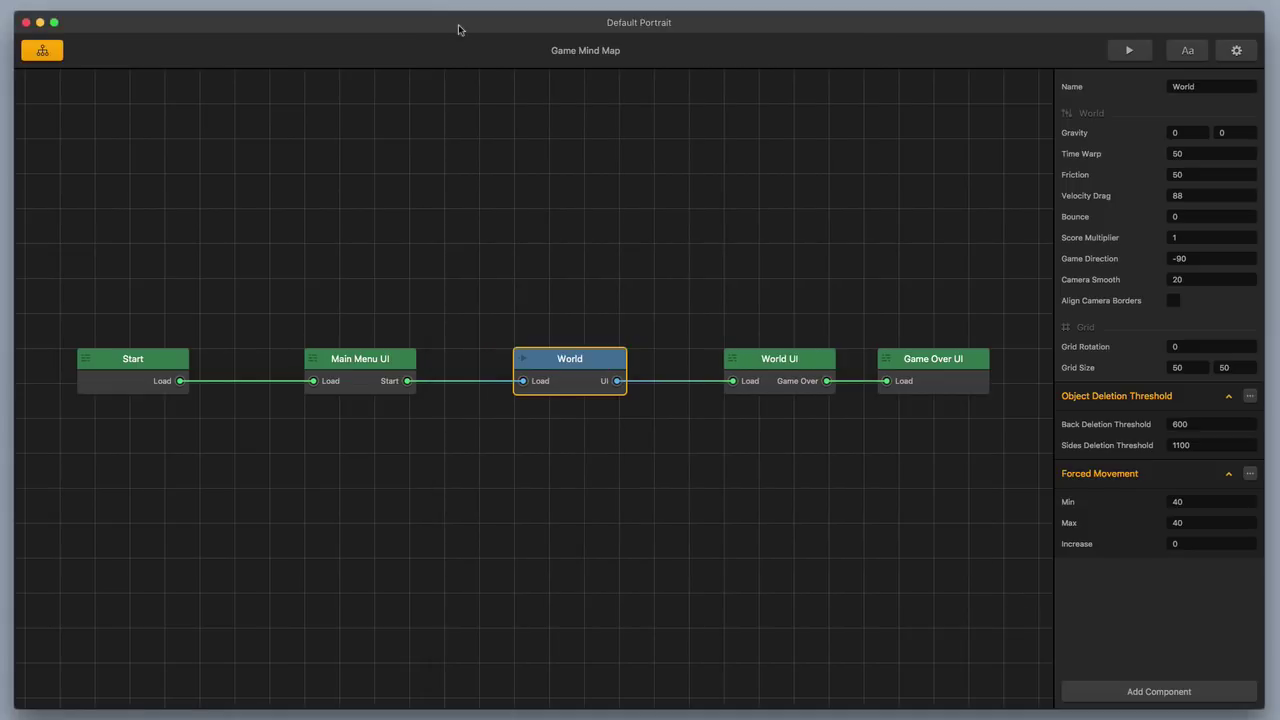
Open the World scene and place a Portal on the track above the ball.
double_click(580, 362)
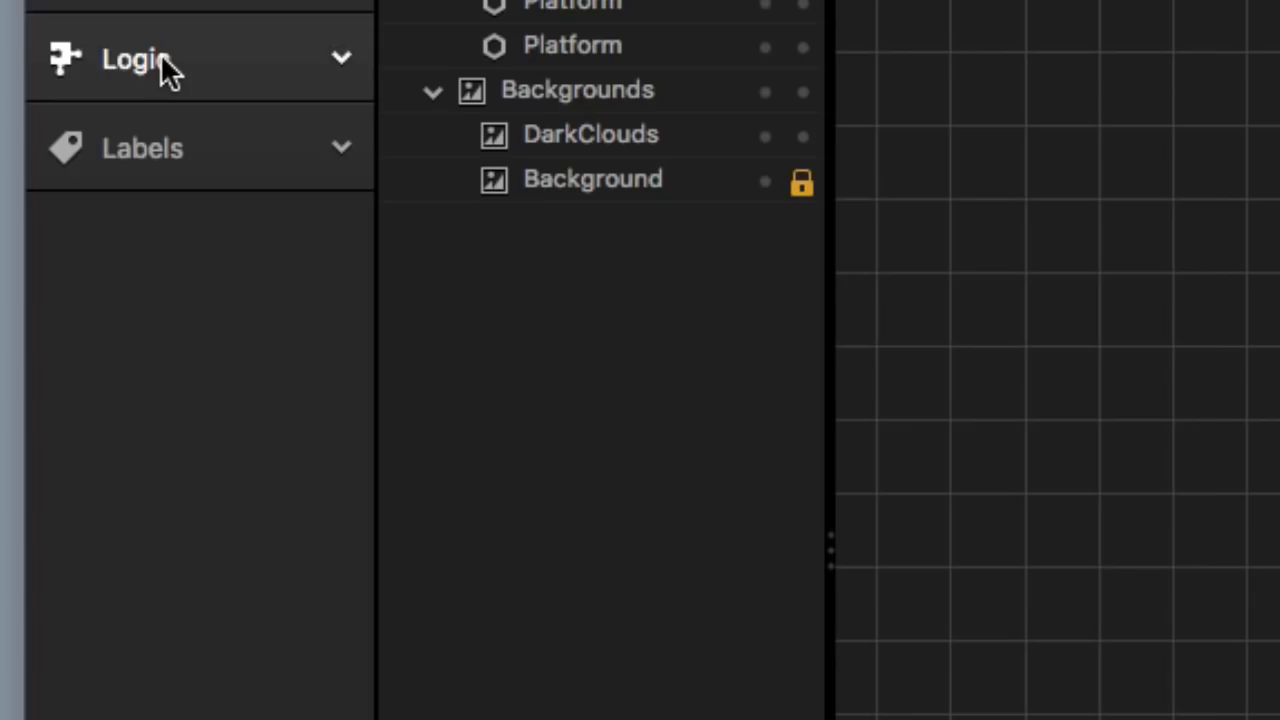
click(160, 58)
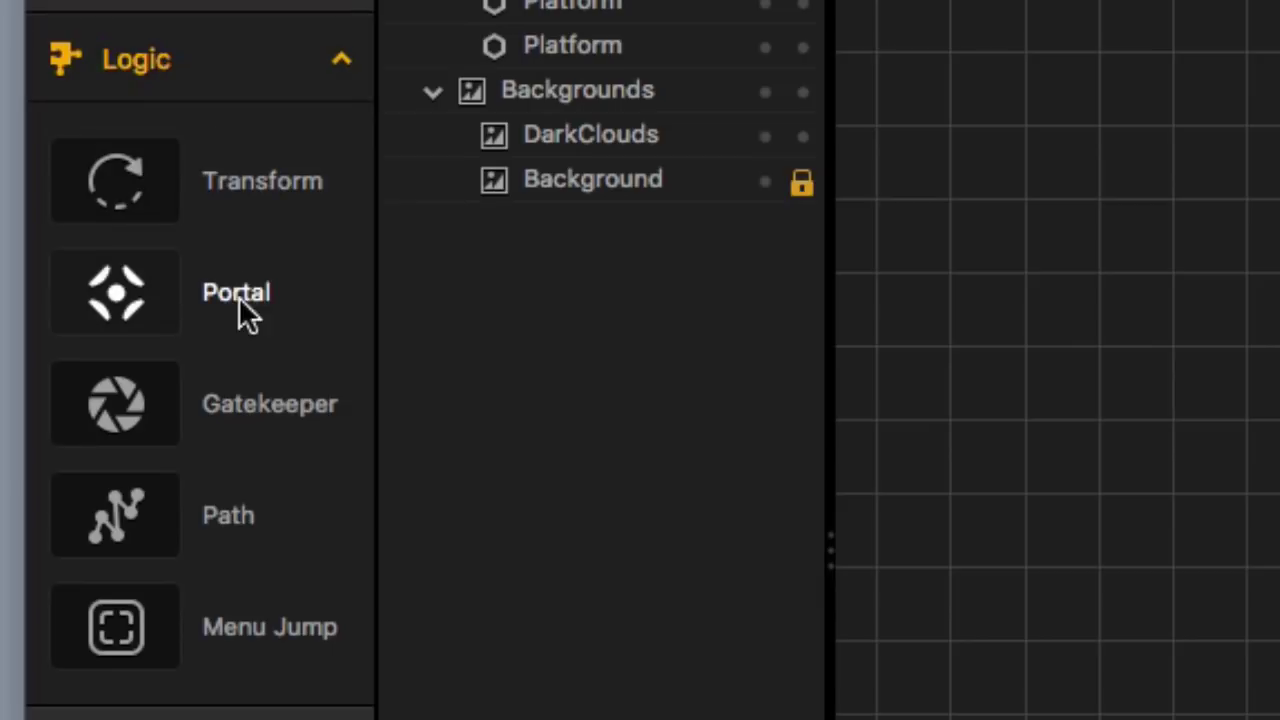
drag(227, 296, 1279, 545)
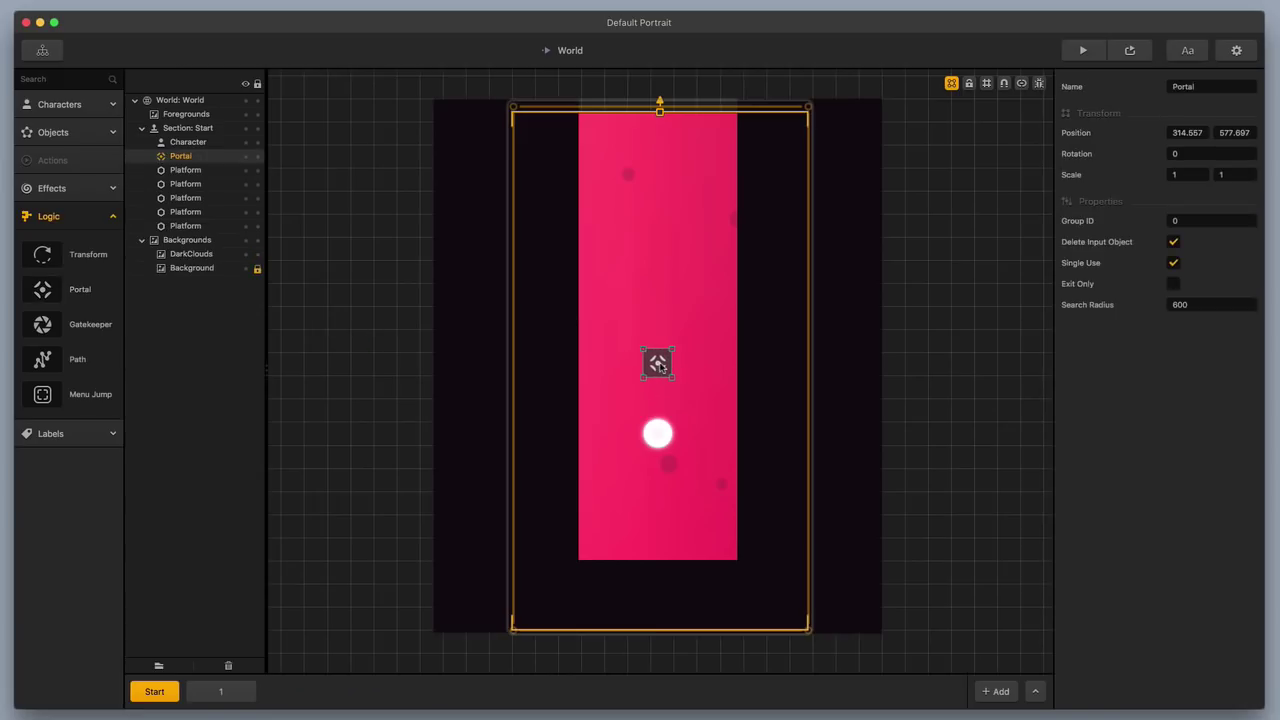
drag(659, 366, 660, 367)
drag(660, 363, 658, 360)
Add two more portals side by side higher up and launch a preview.
drag(42, 289, 613, 255)
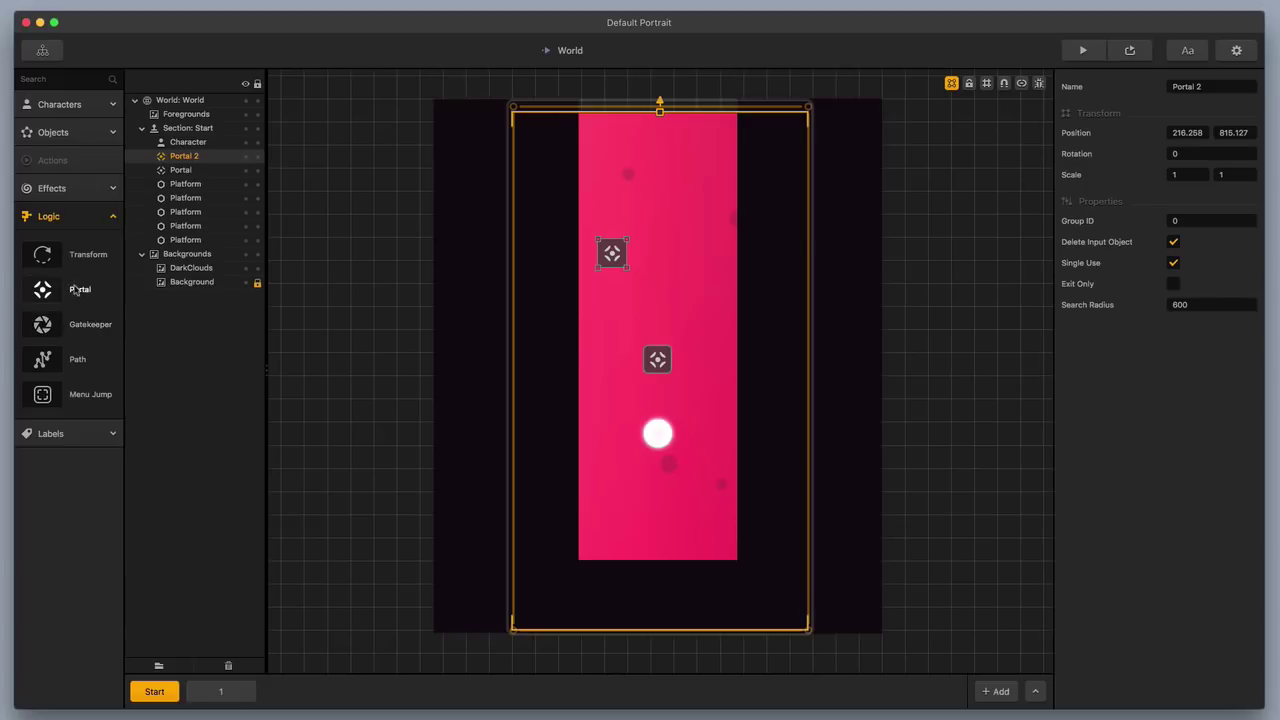
drag(75, 290, 694, 254)
drag(612, 254, 630, 256)
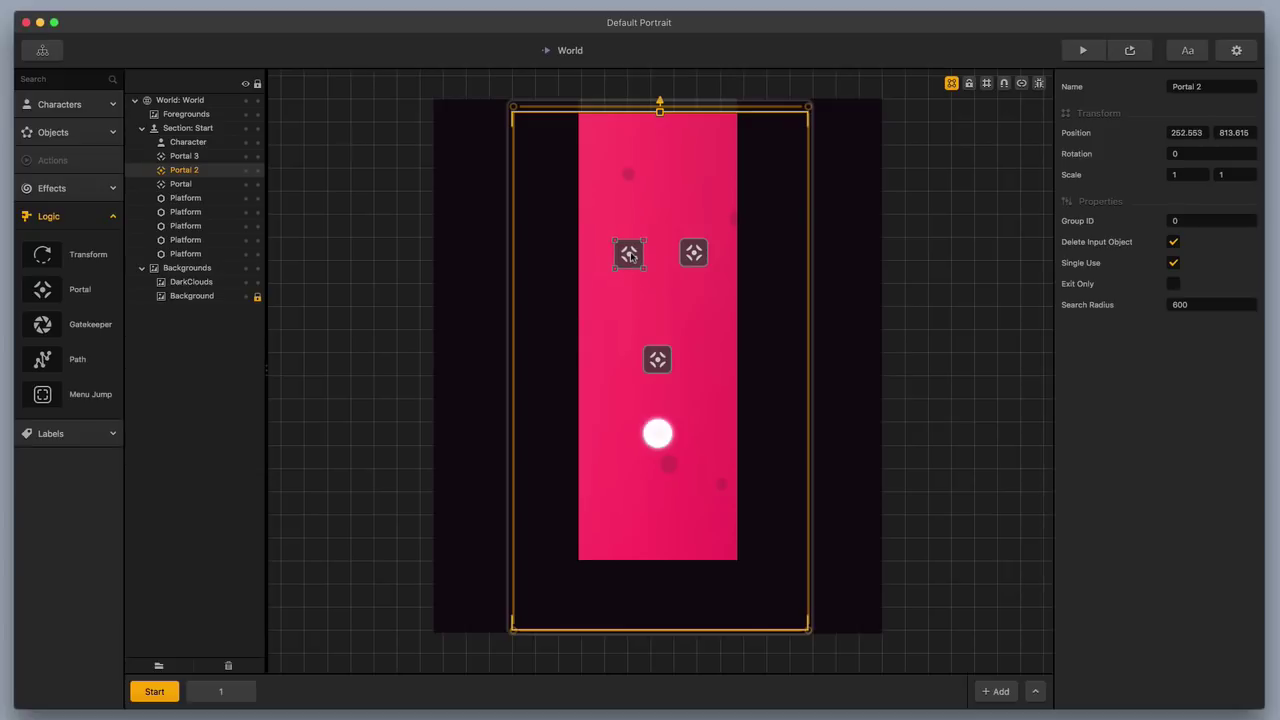
click(1082, 50)
Start the game from the title screen and watch the ball pass through the portals.
click(719, 538)
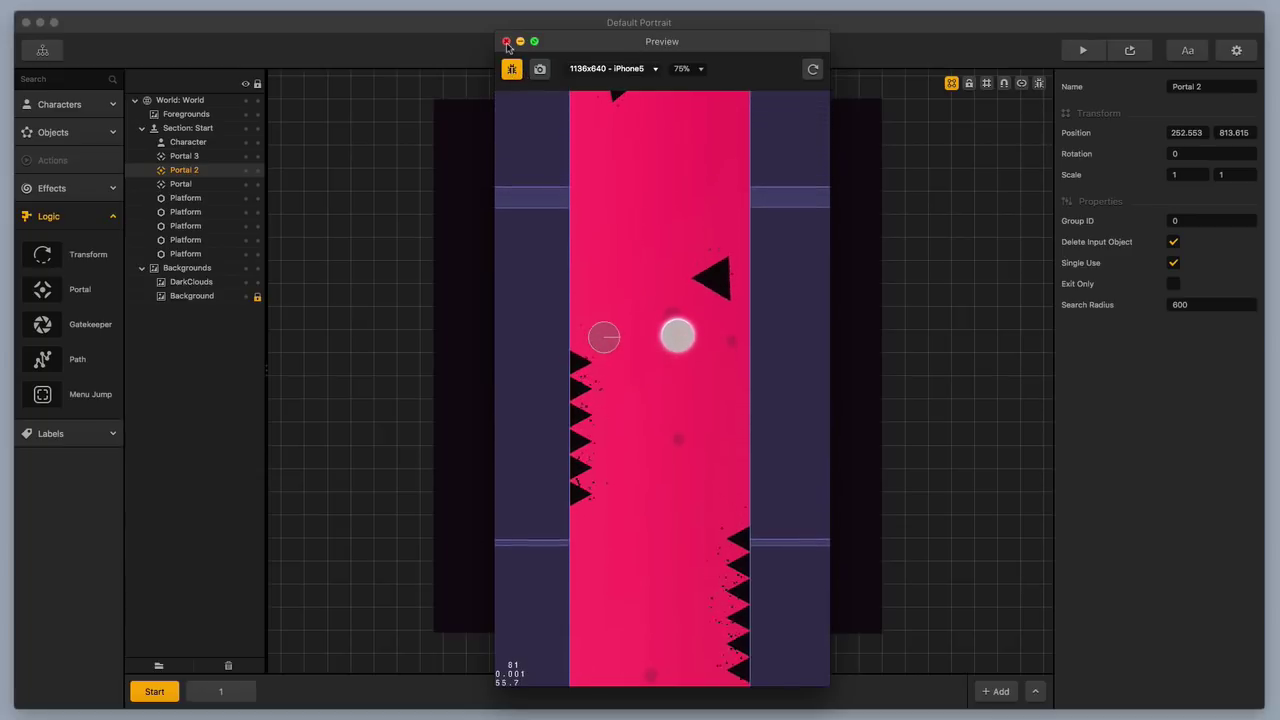
Add a Gatekeeper near the top of the track, stretched 8.335 wide and made taller.
click(506, 42)
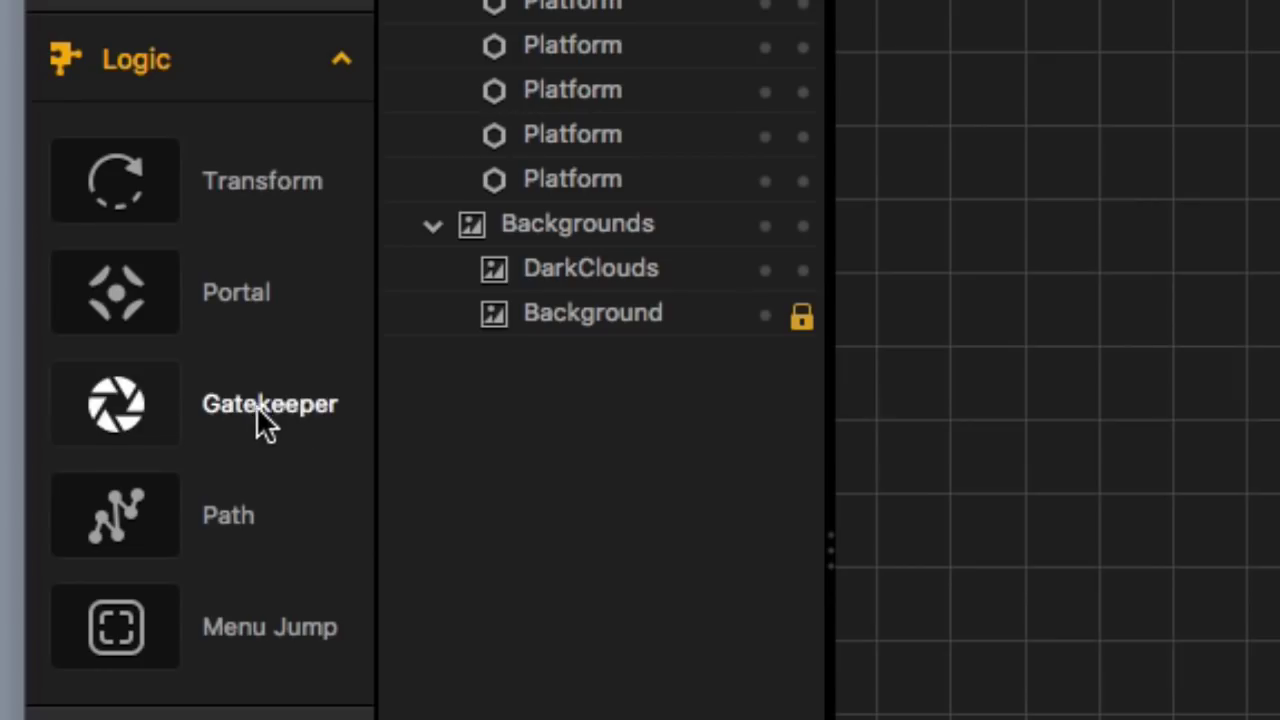
drag(88, 326, 774, 174)
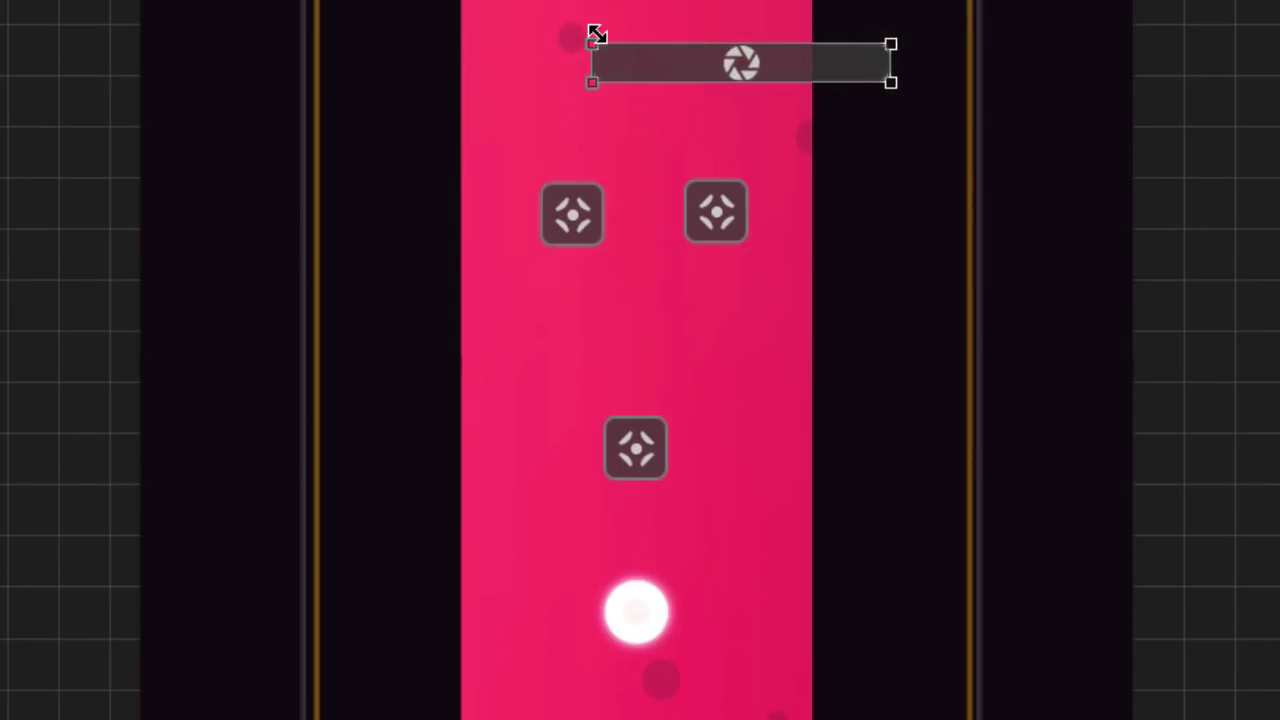
drag(593, 38, 378, 45)
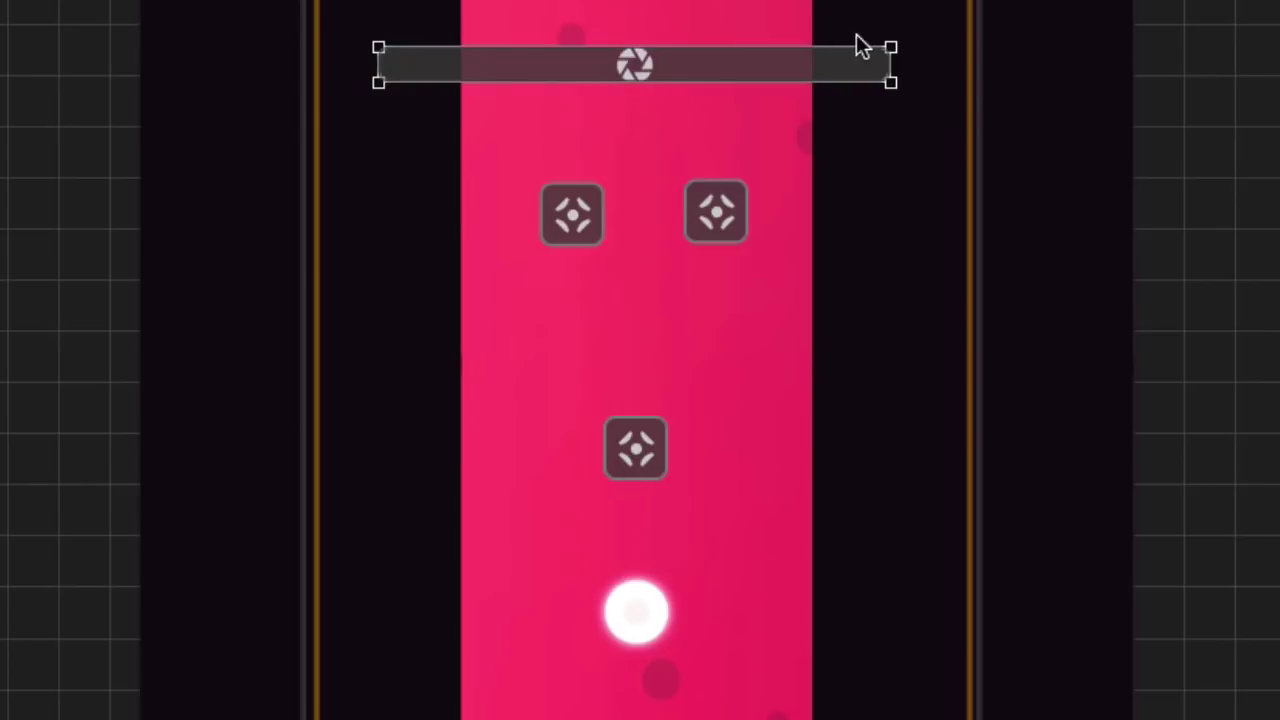
drag(891, 46, 891, 19)
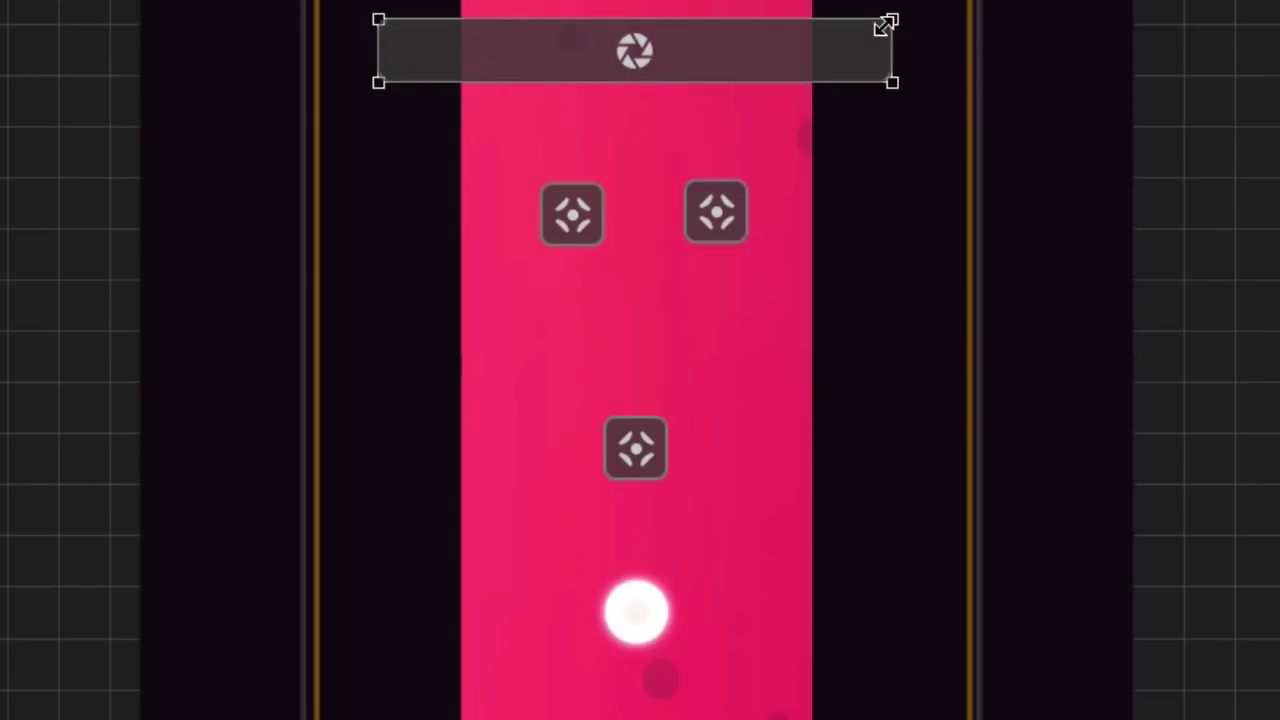
Raise the right upper portal slightly so it sits above the left one.
click(714, 212)
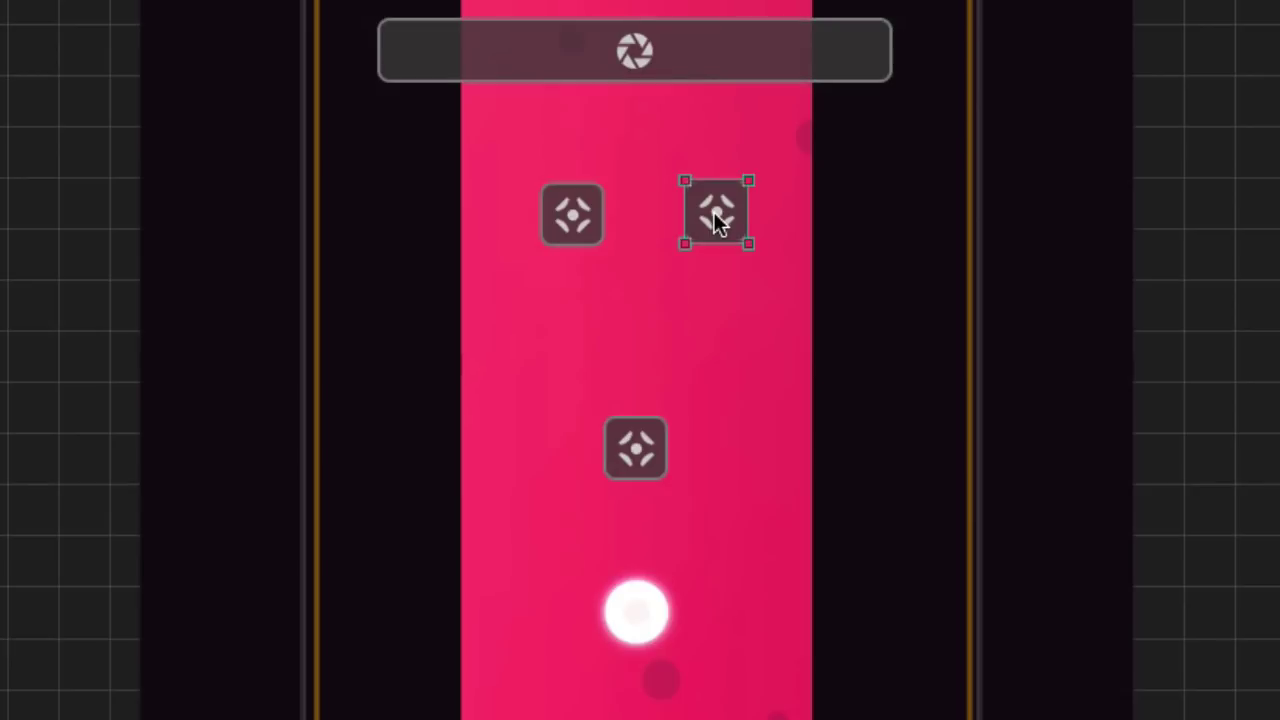
drag(714, 213, 711, 187)
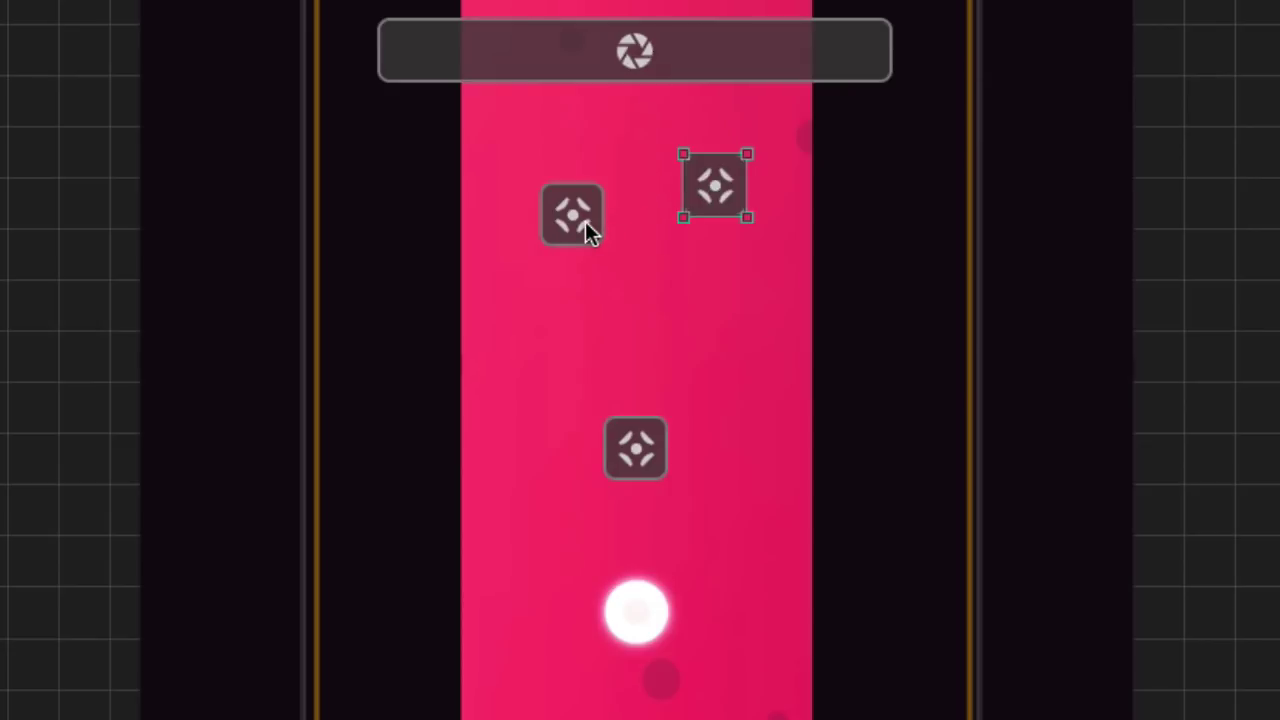
click(698, 66)
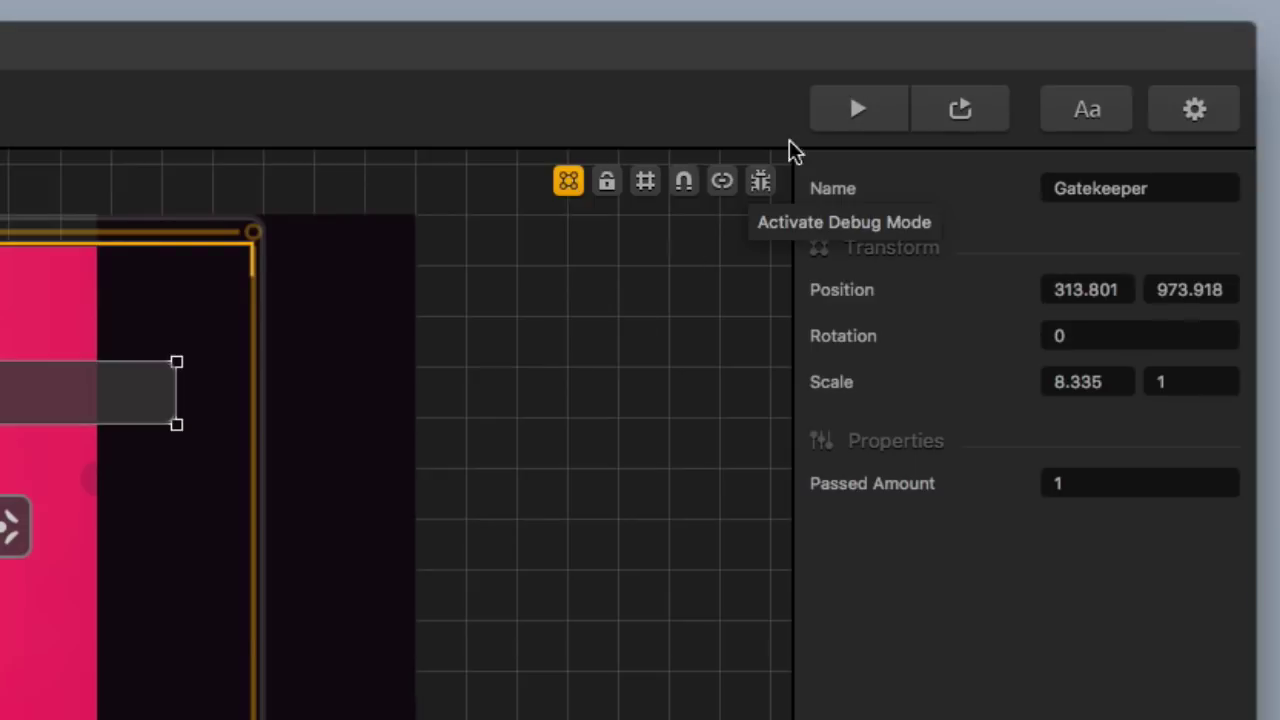
click(866, 115)
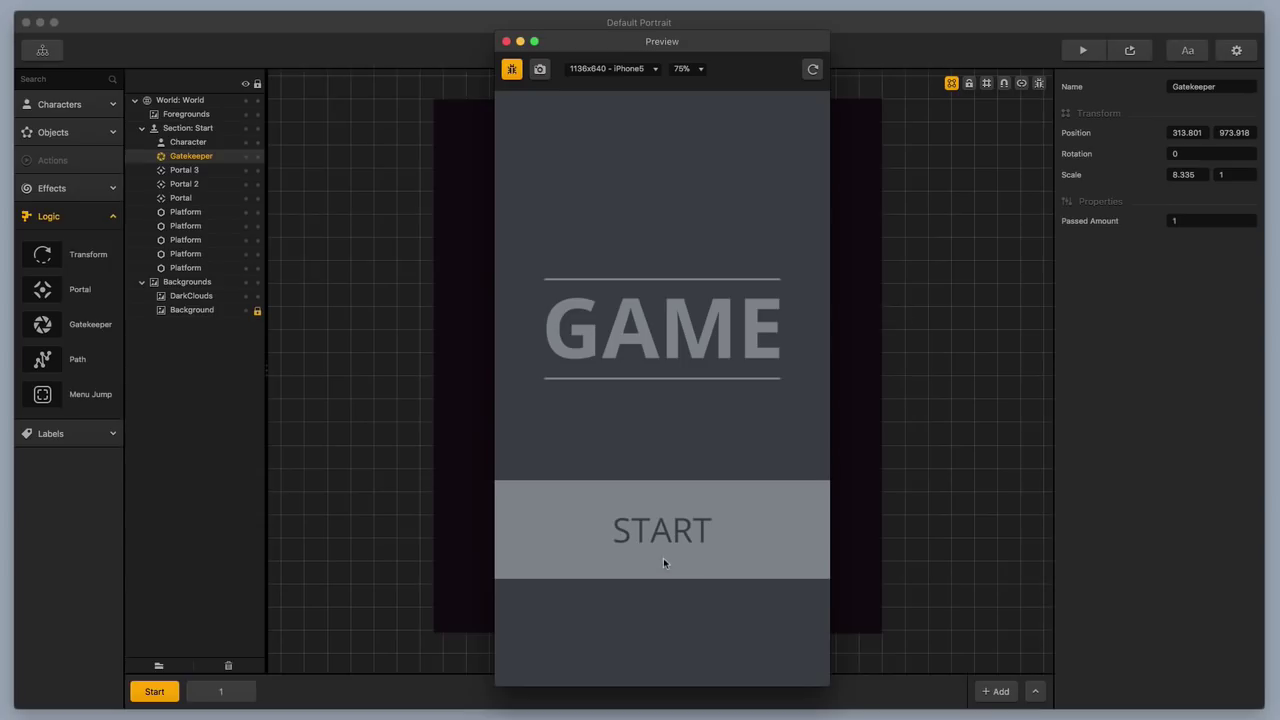
click(663, 562)
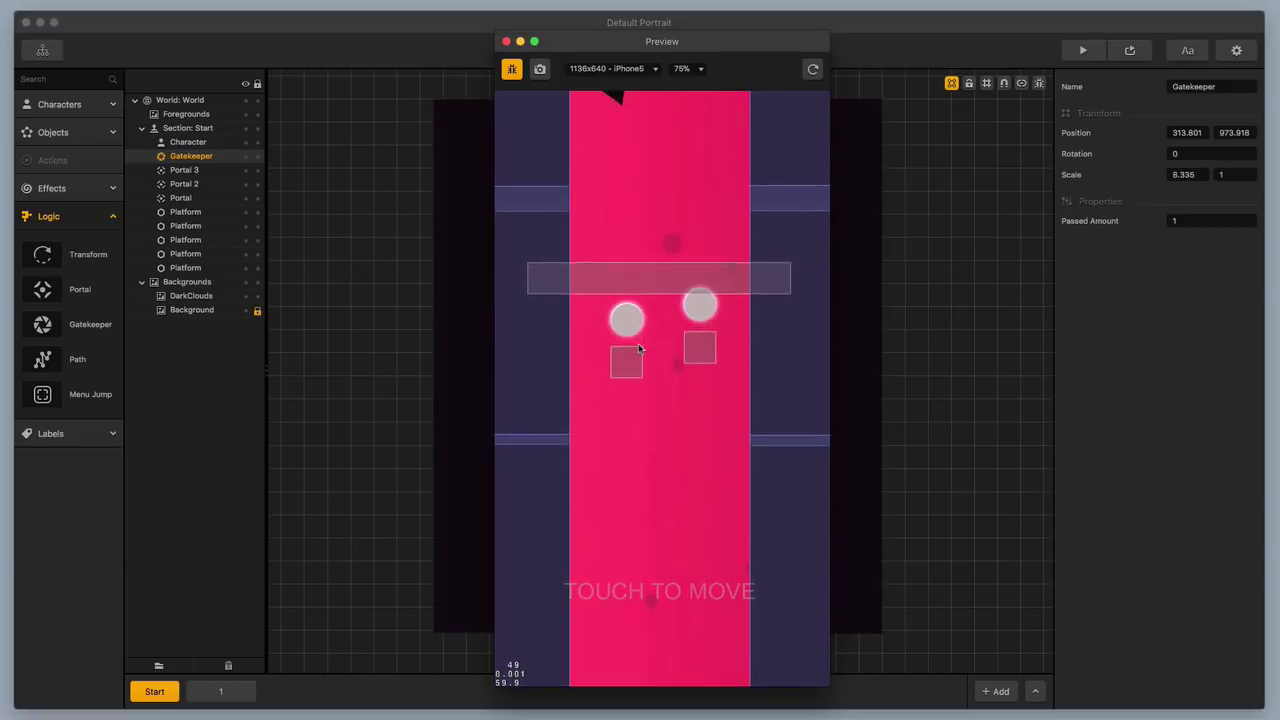
drag(642, 341, 700, 343)
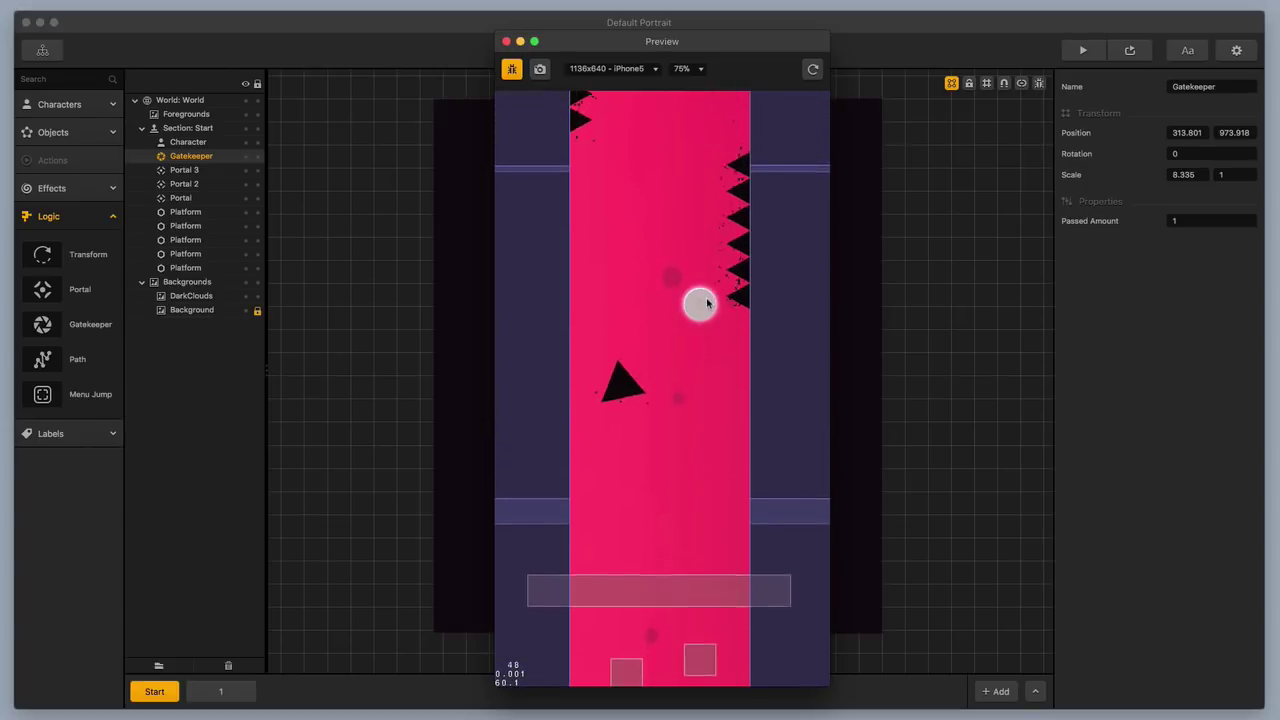
click(813, 69)
click(681, 557)
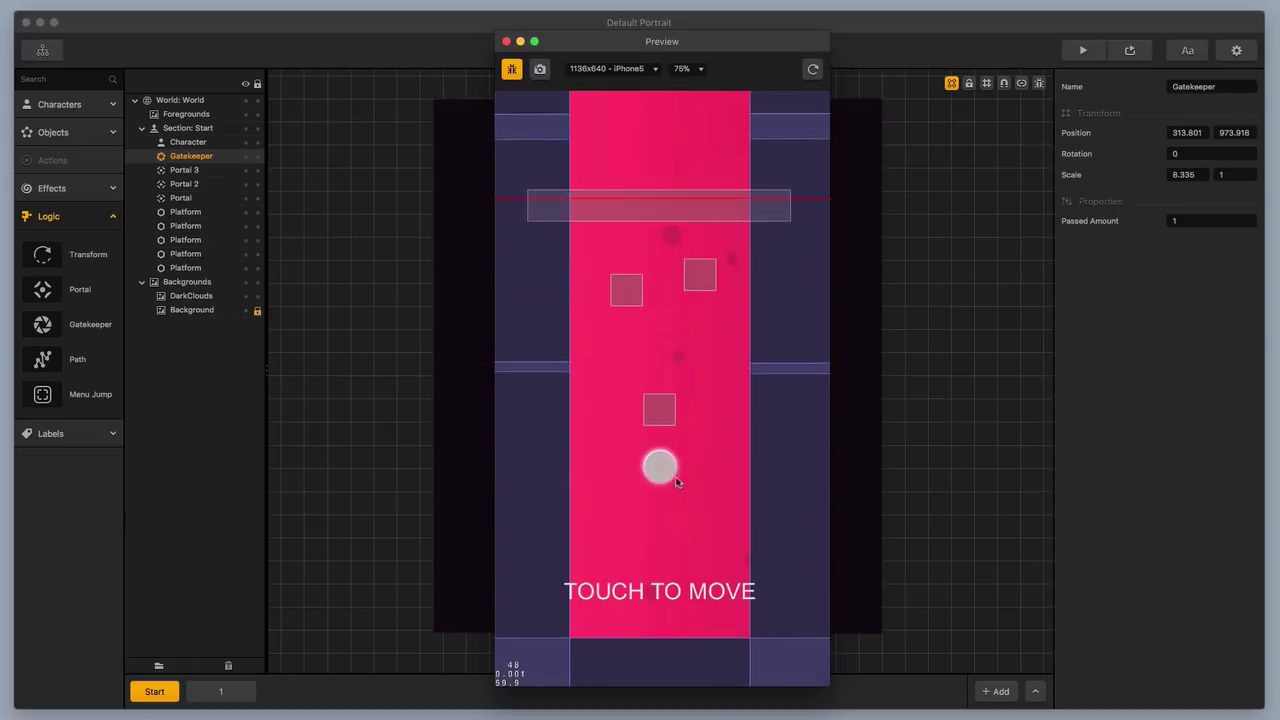
drag(676, 478, 652, 317)
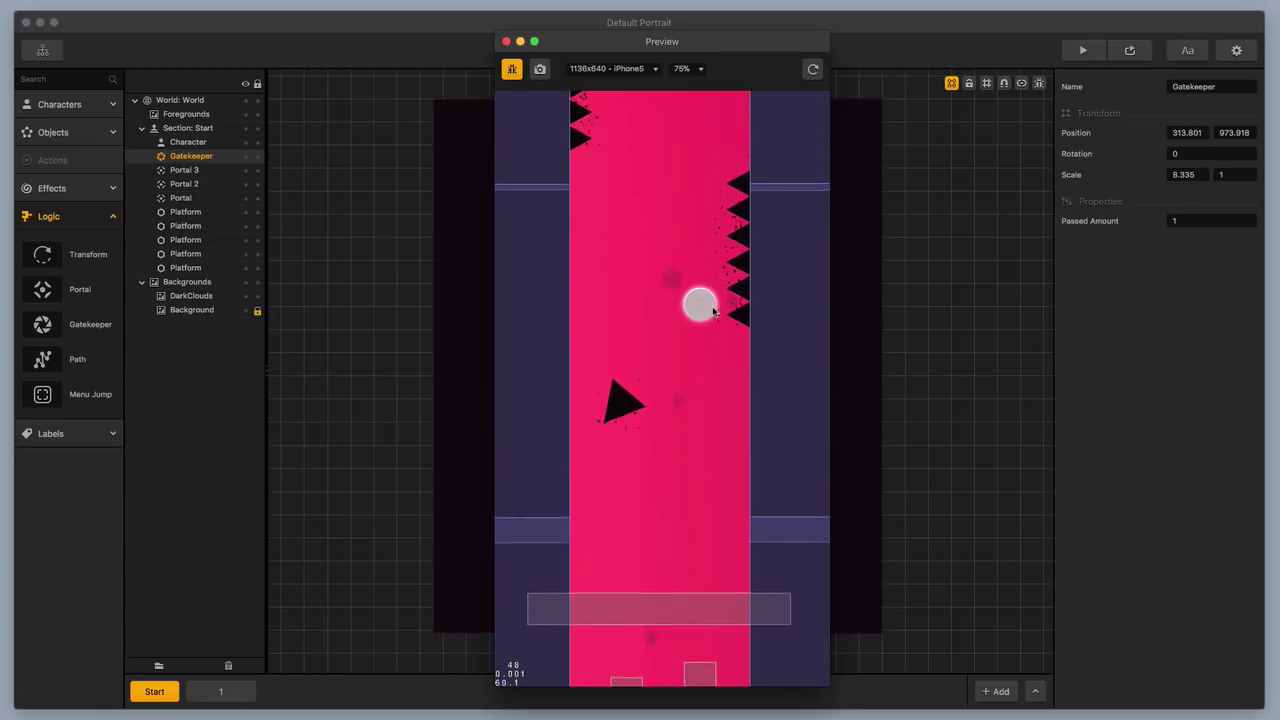
click(505, 41)
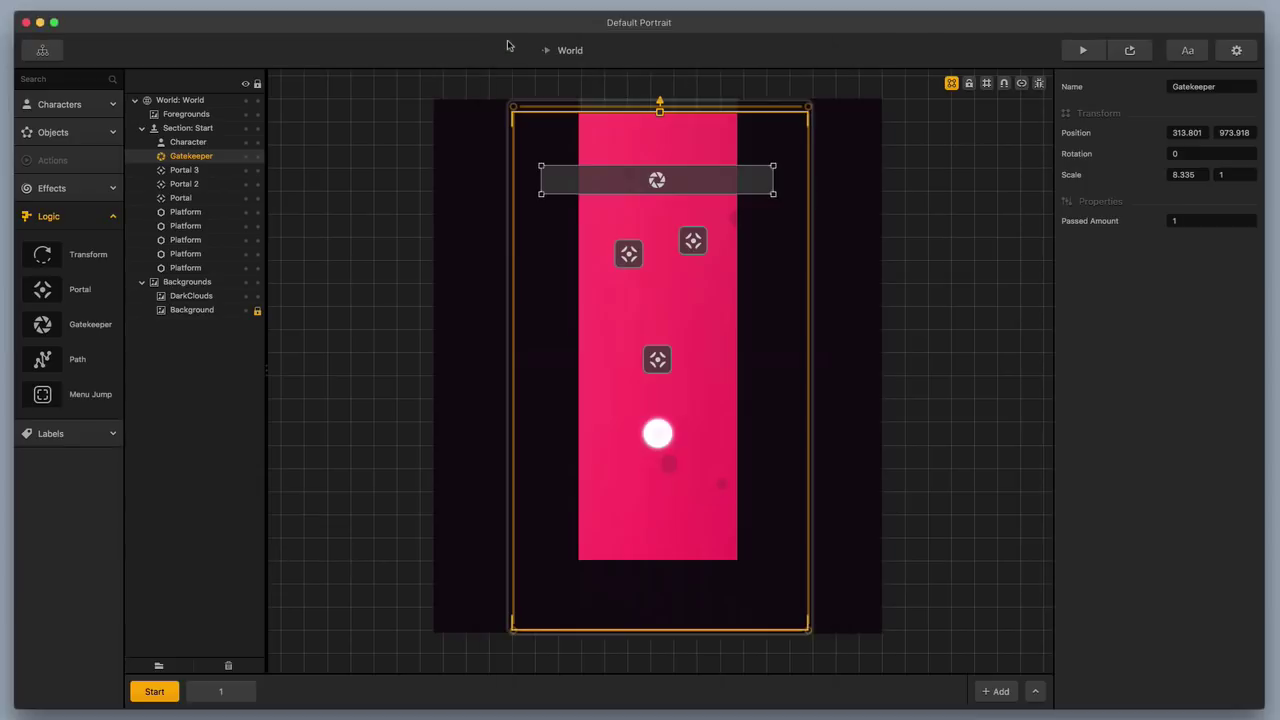
Ctrl-drag a copy of the upper portal out to the right, making a third upper portal.
click(631, 257)
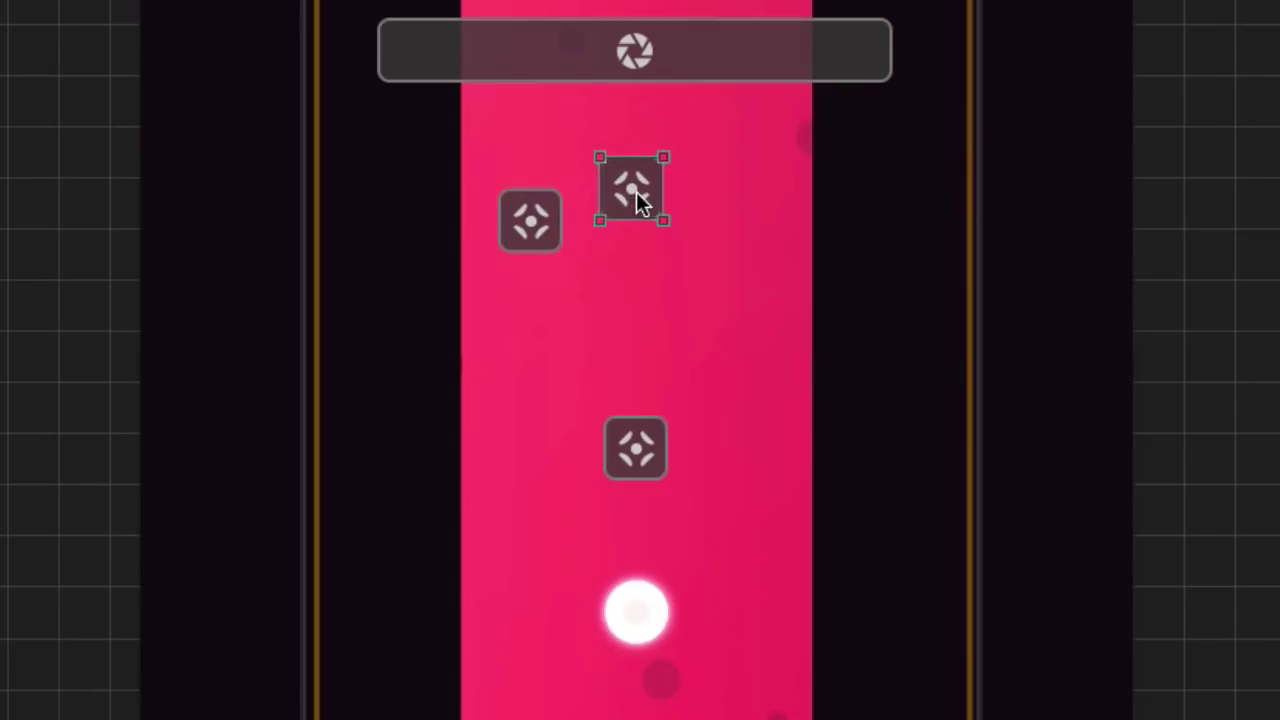
ctrl+drag(636, 193, 740, 226)
click(625, 190)
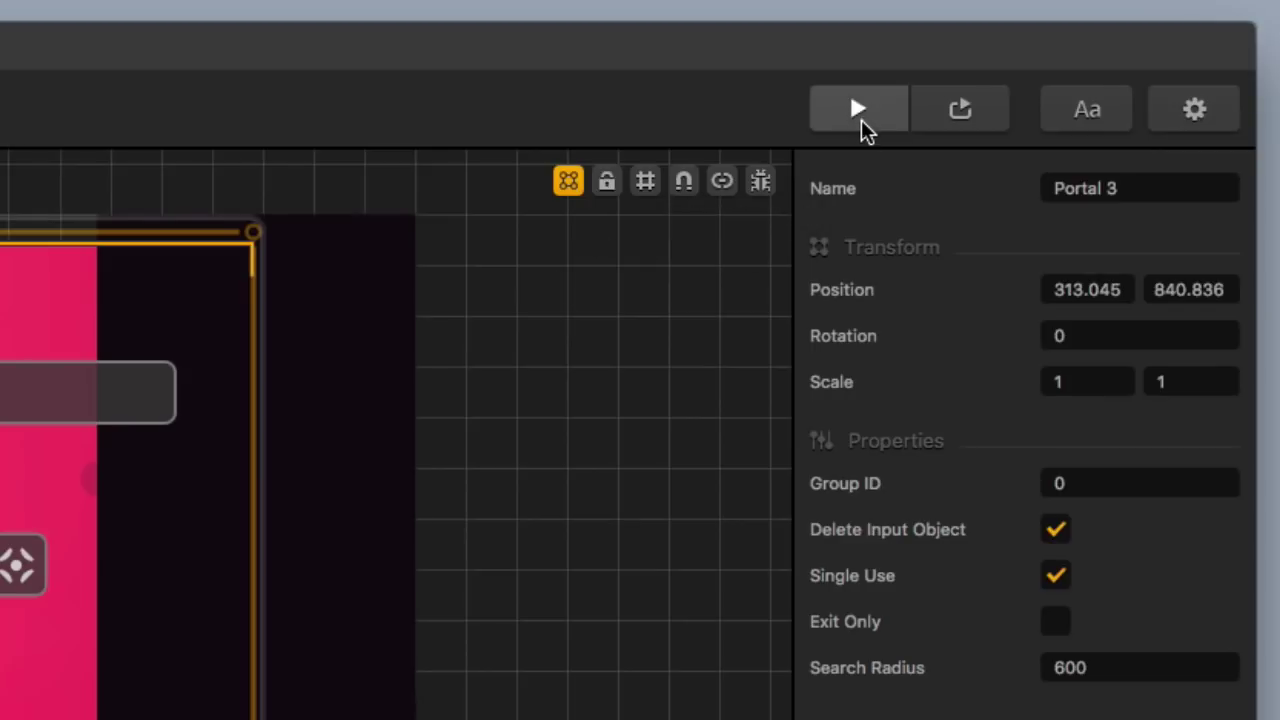
click(860, 115)
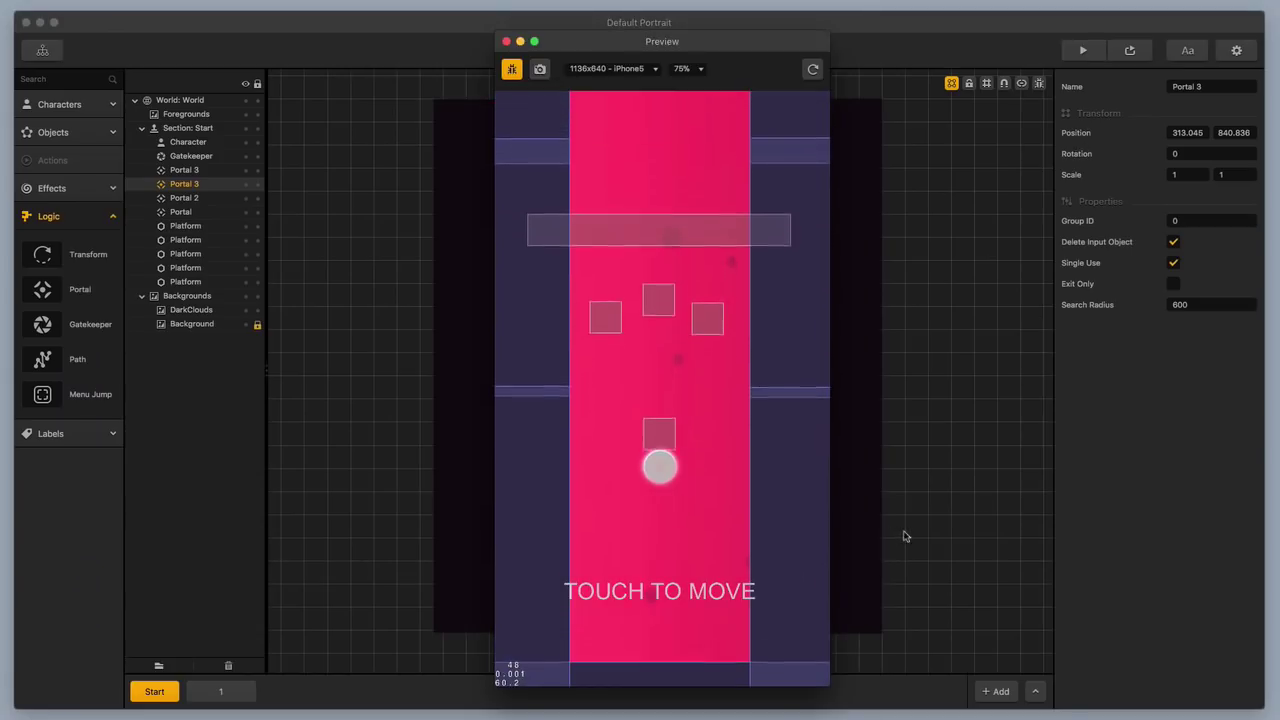
click(666, 428)
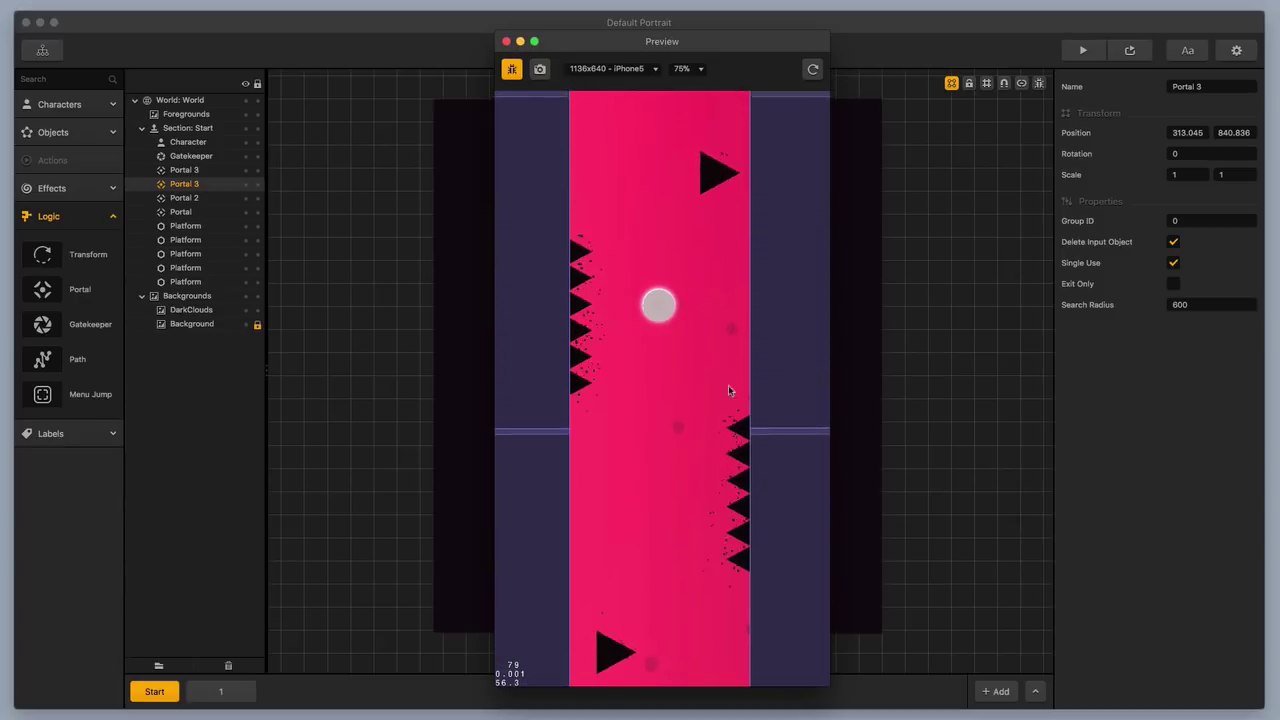
click(506, 41)
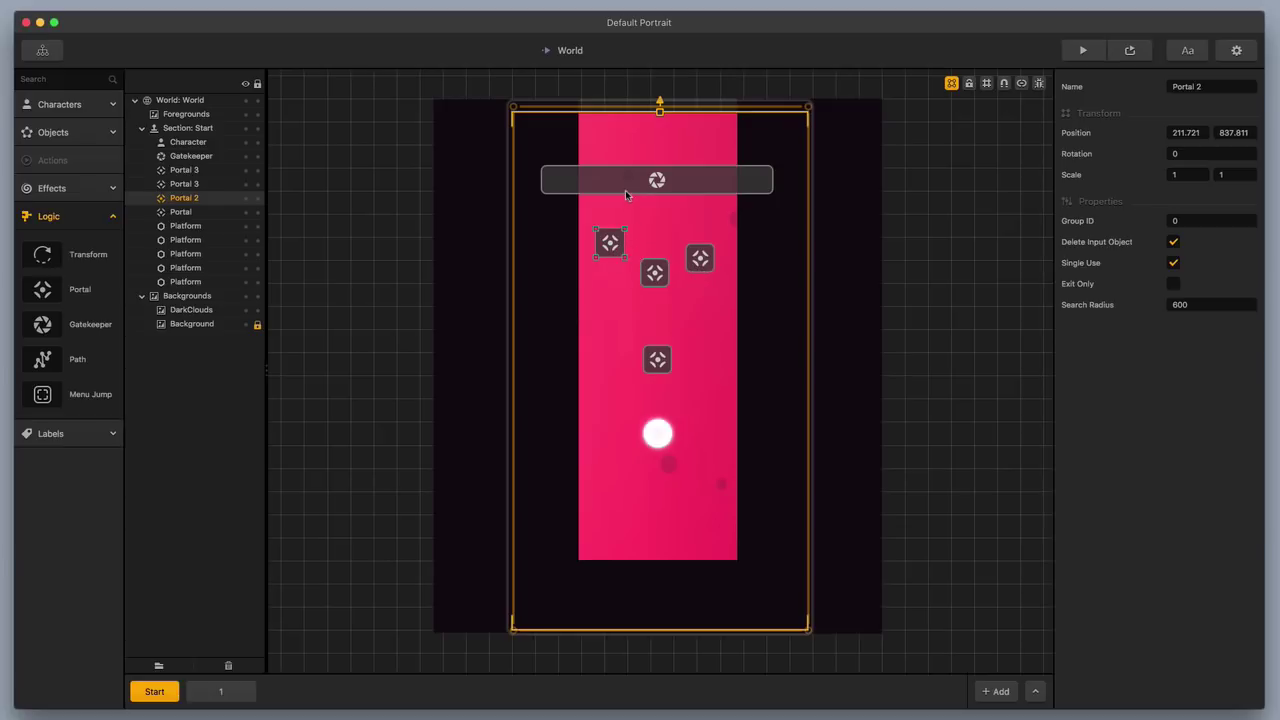
click(1080, 51)
click(672, 558)
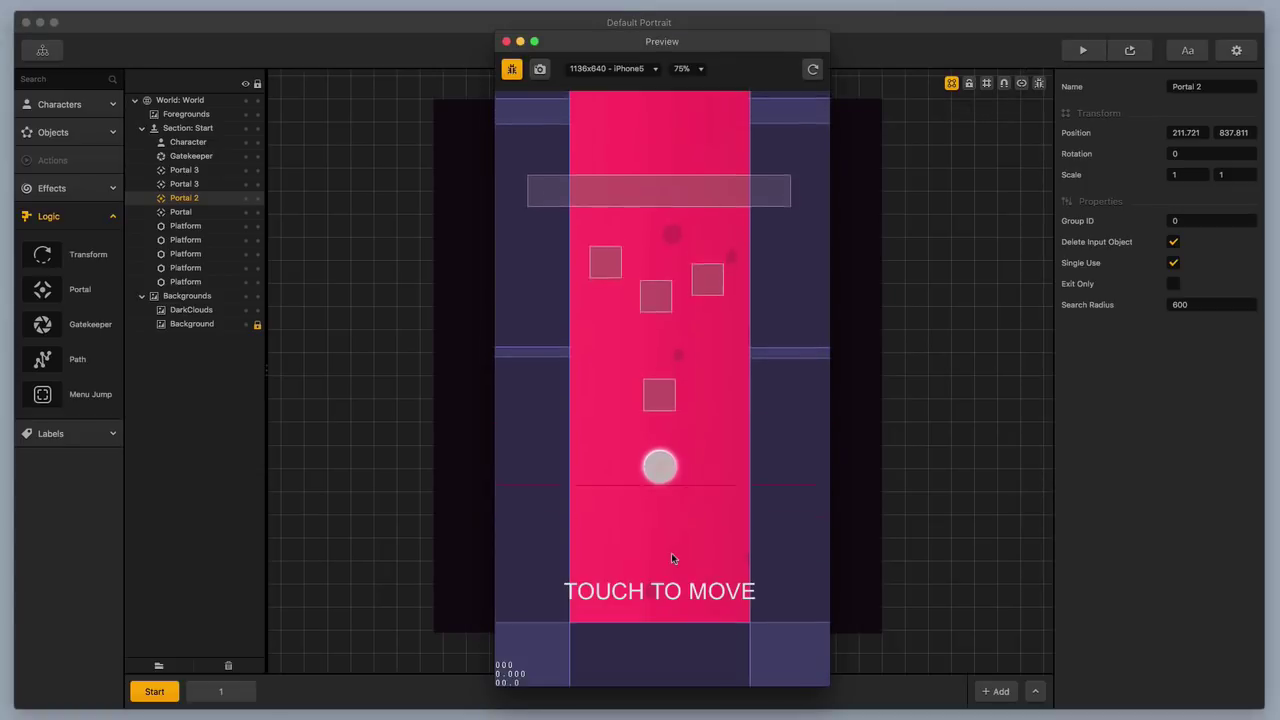
drag(600, 342, 682, 339)
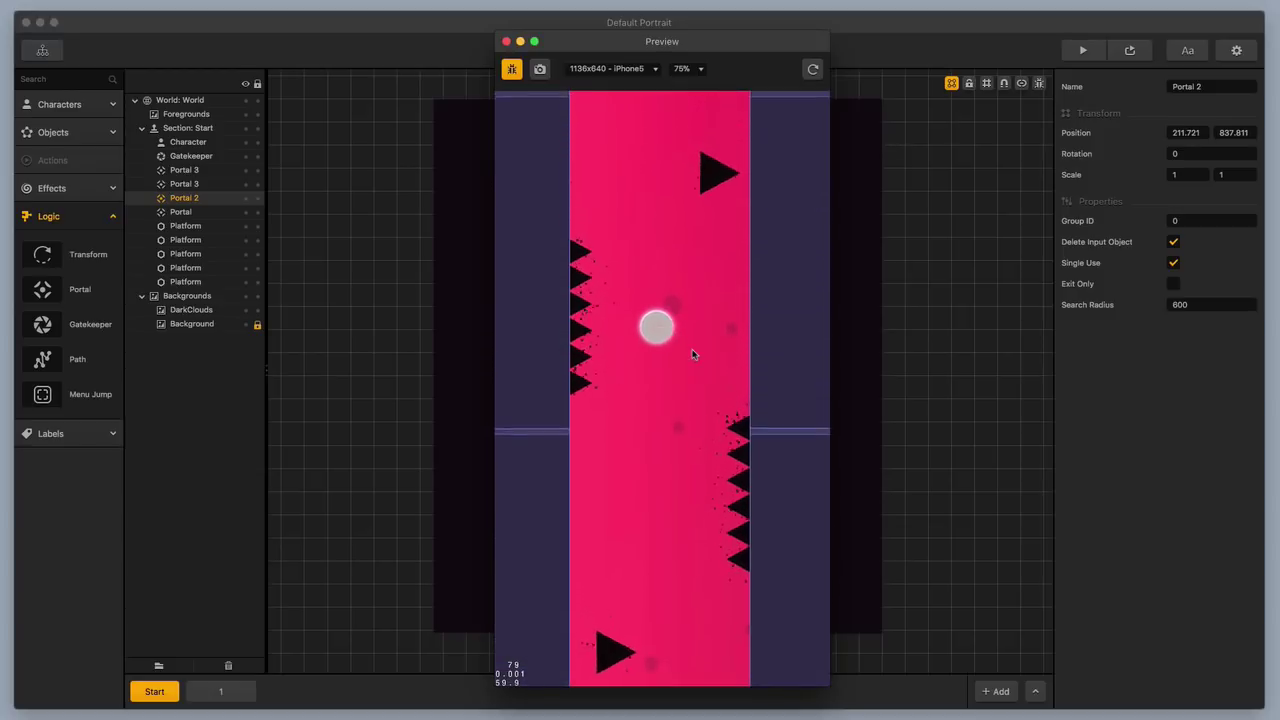
click(507, 42)
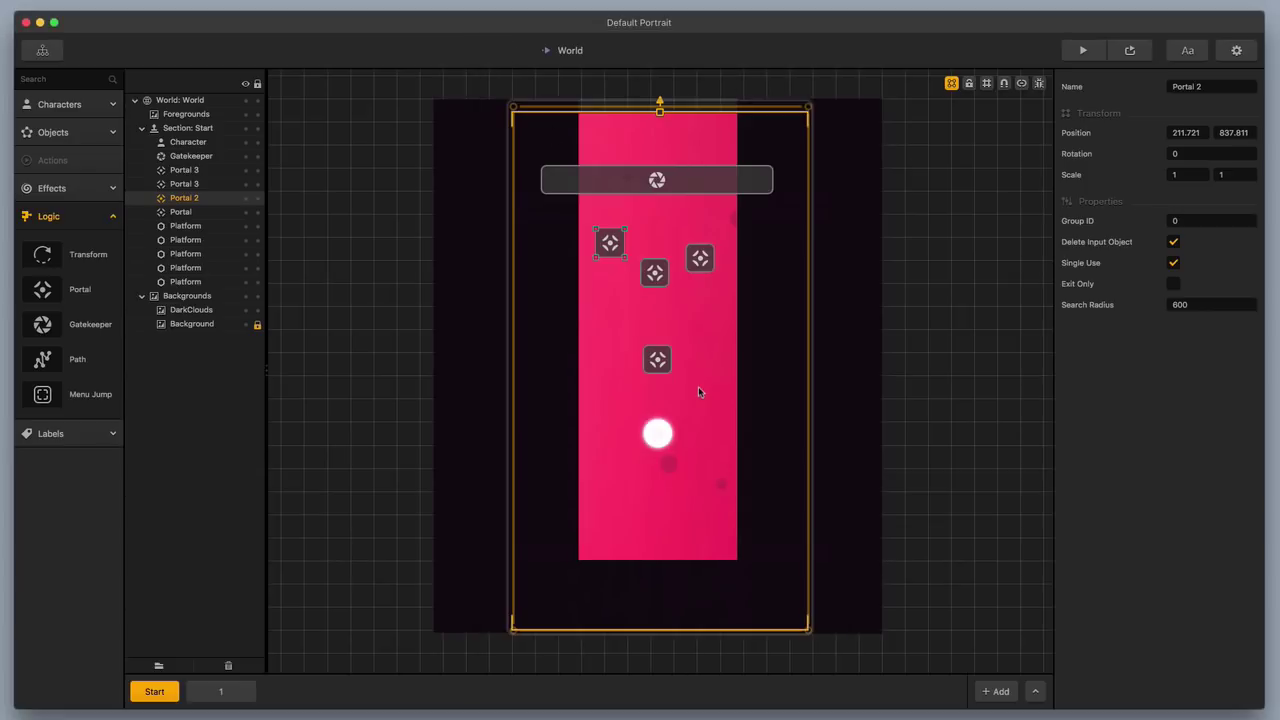
Set the Gatekeeper's Passed Amount to 2.
click(668, 186)
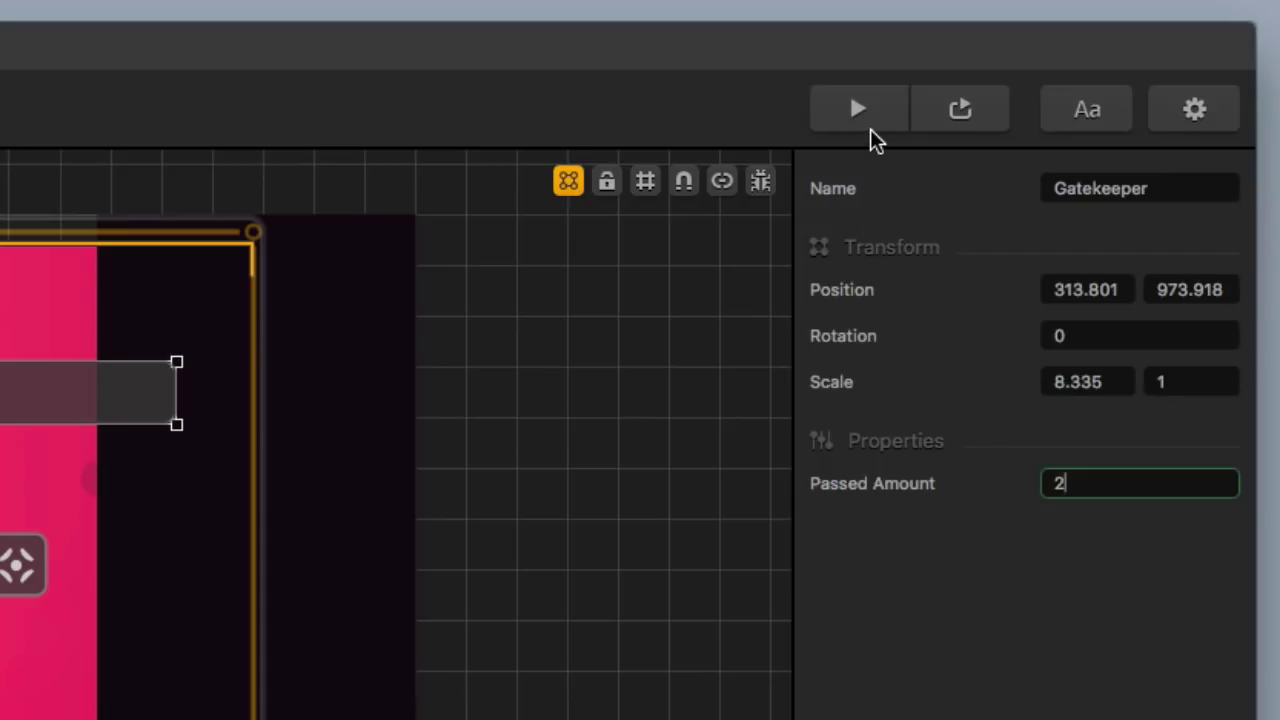
click(900, 195)
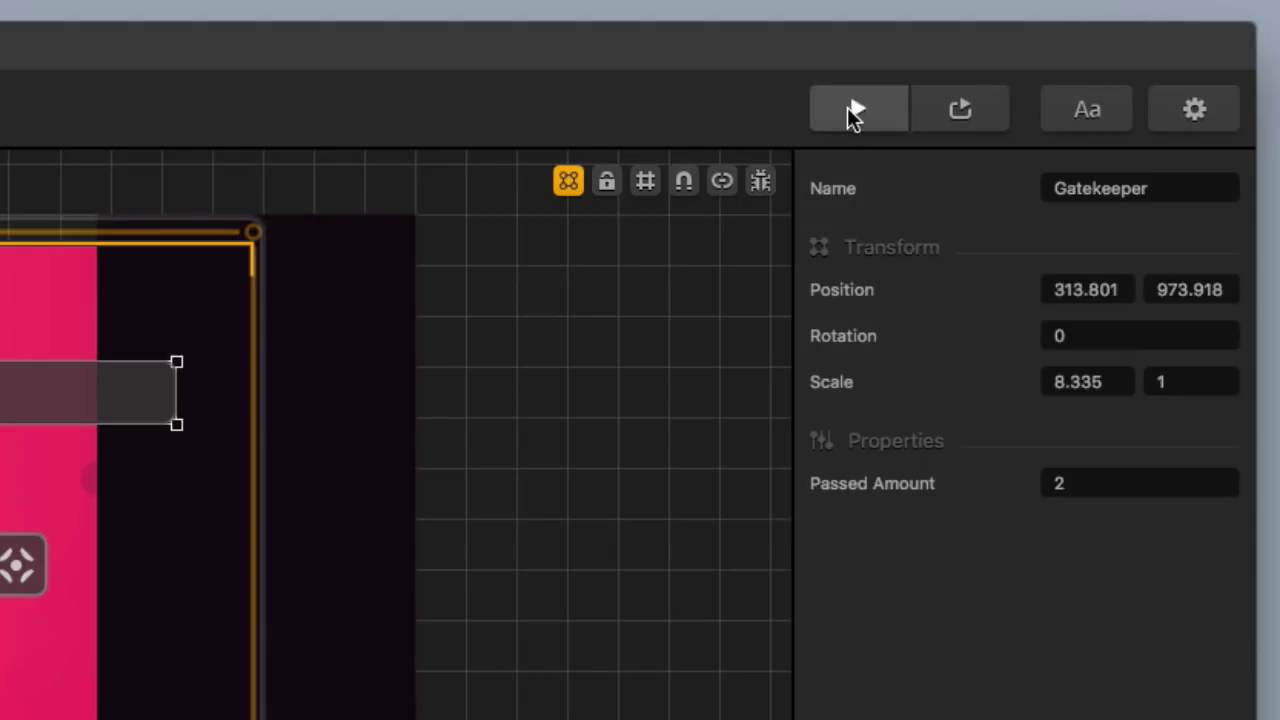
Preview and start the game to see two of three split balls pass the Gatekeeper.
click(847, 107)
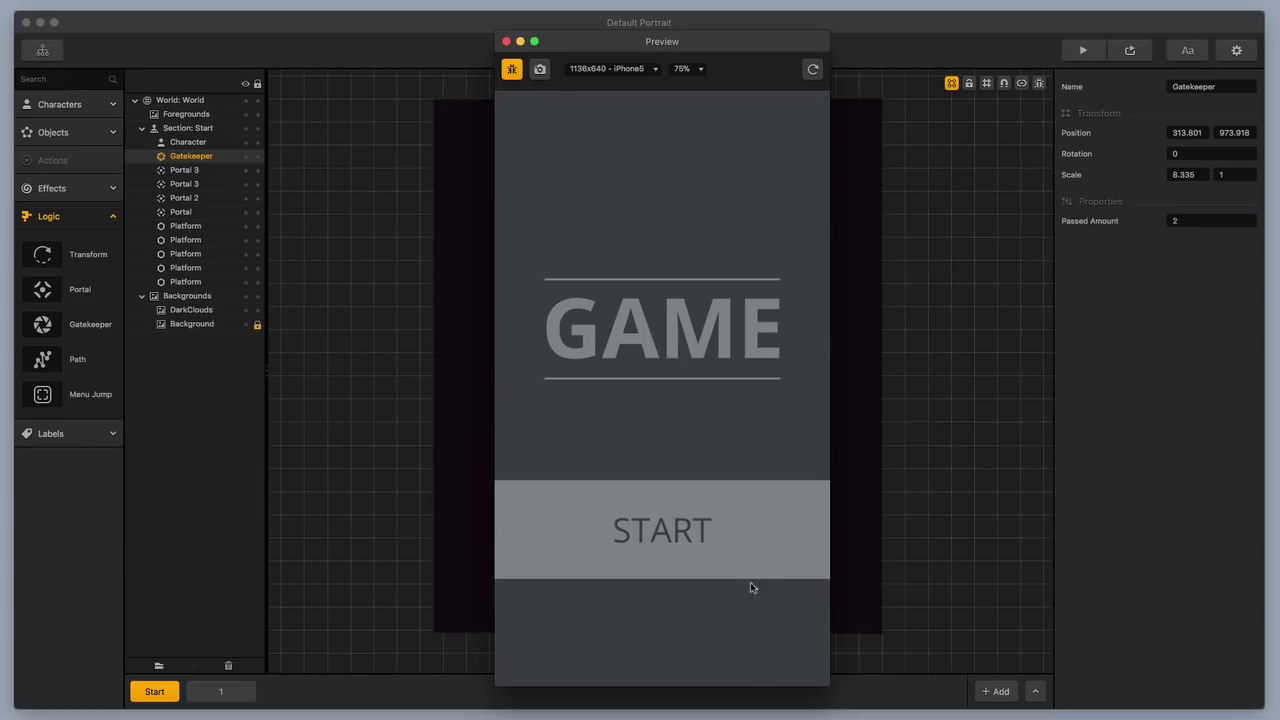
click(749, 551)
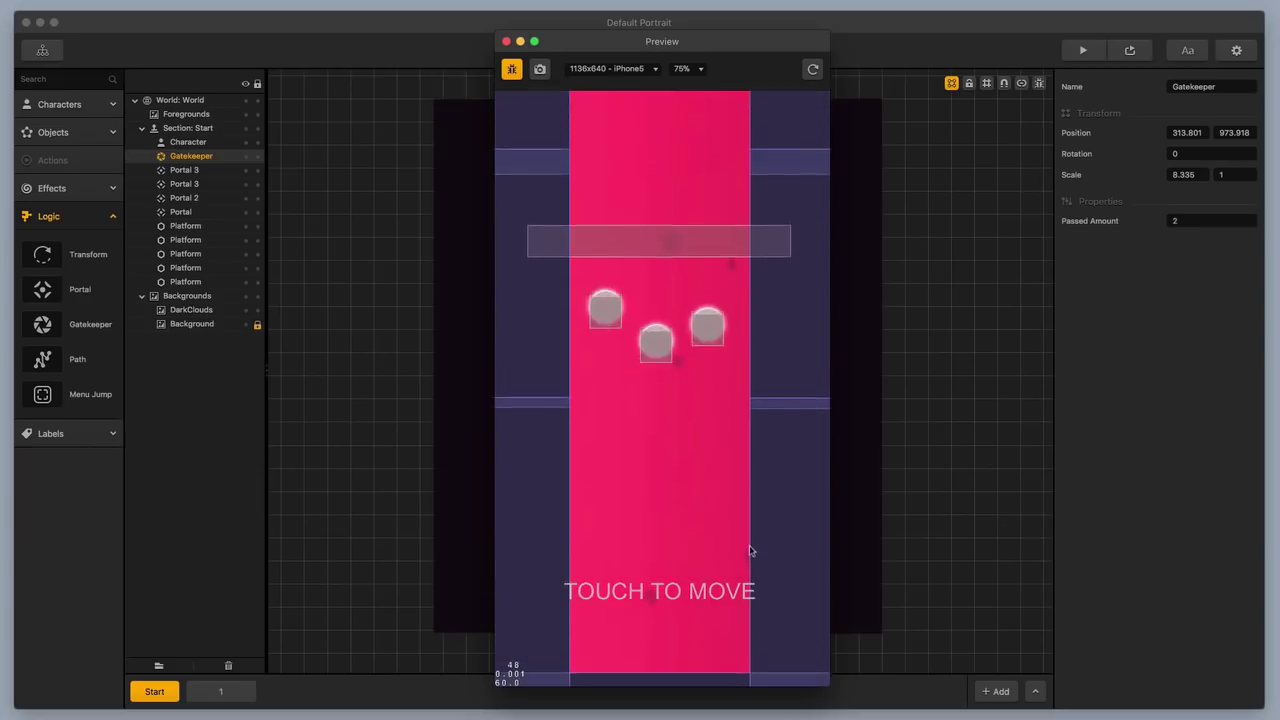
click(621, 316)
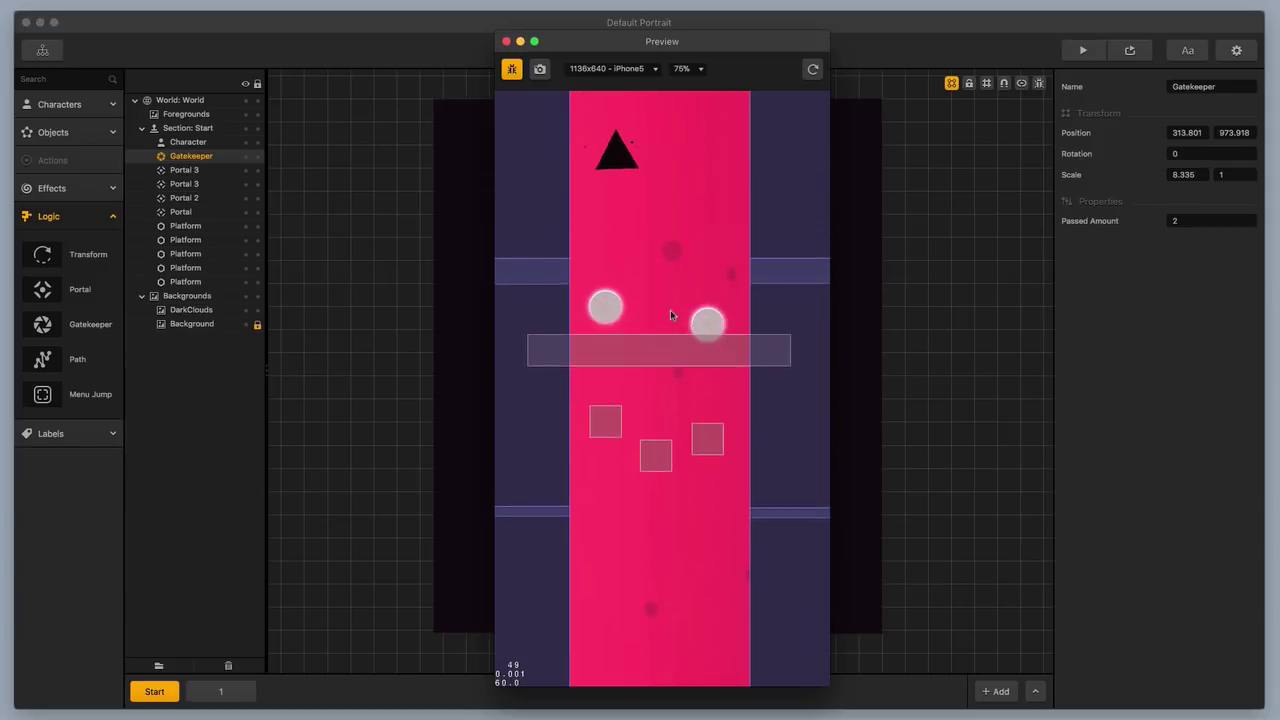